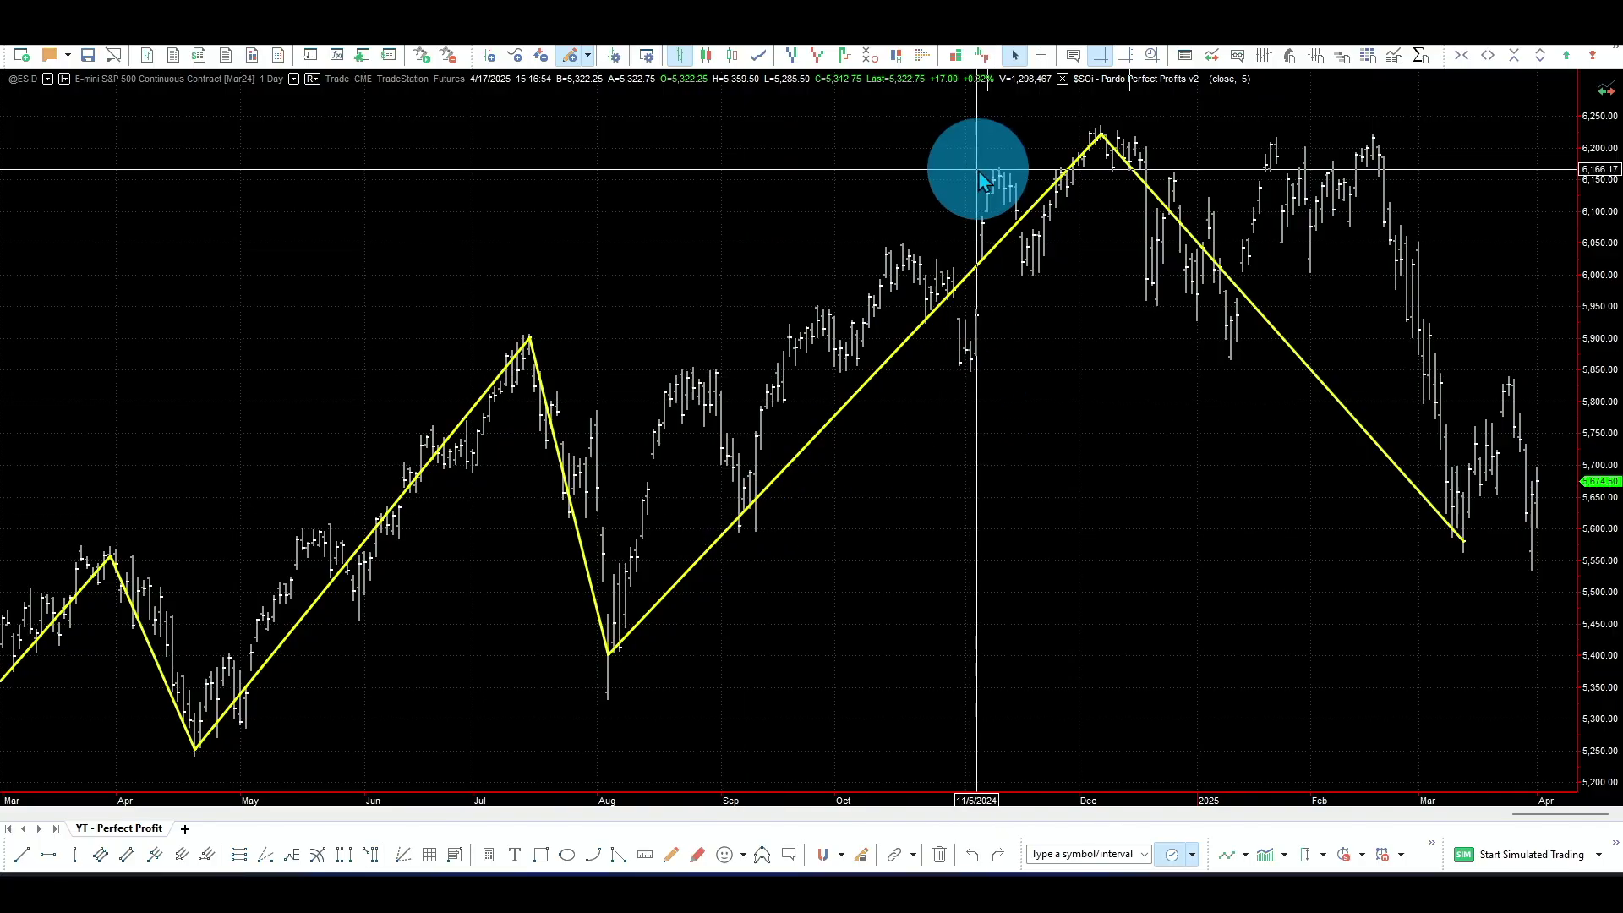
# - Open the Pardo Perfect Profits v2 study's inputs on the chart and set Price to low
pyautogui.doubleClick(1098, 142)
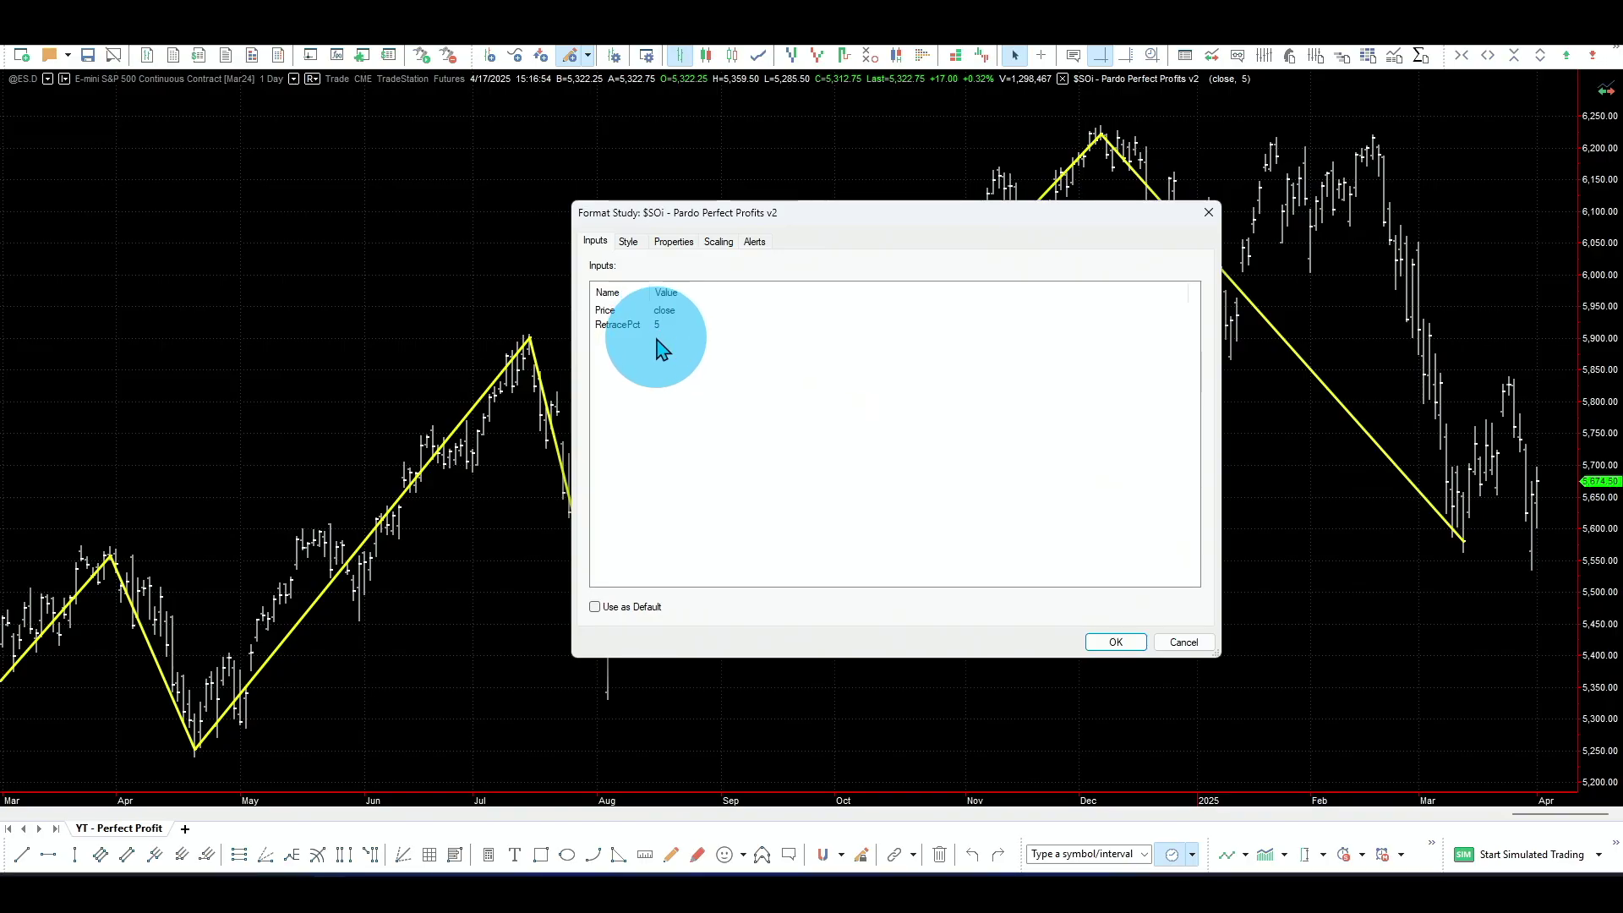
pyautogui.press('Return')
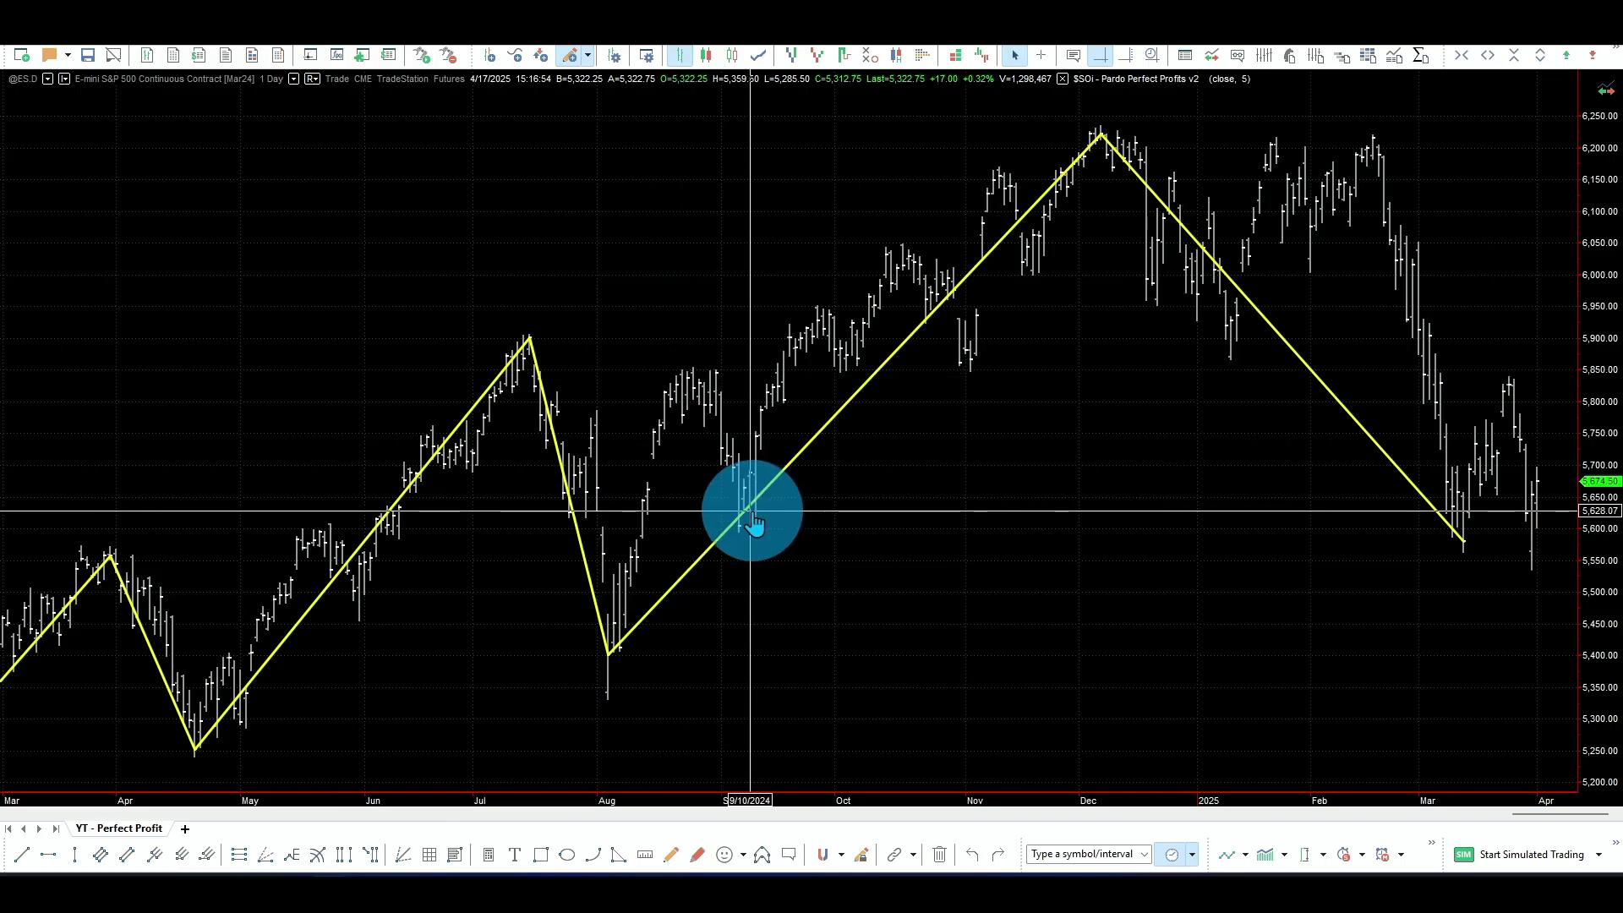
pyautogui.doubleClick(722, 517)
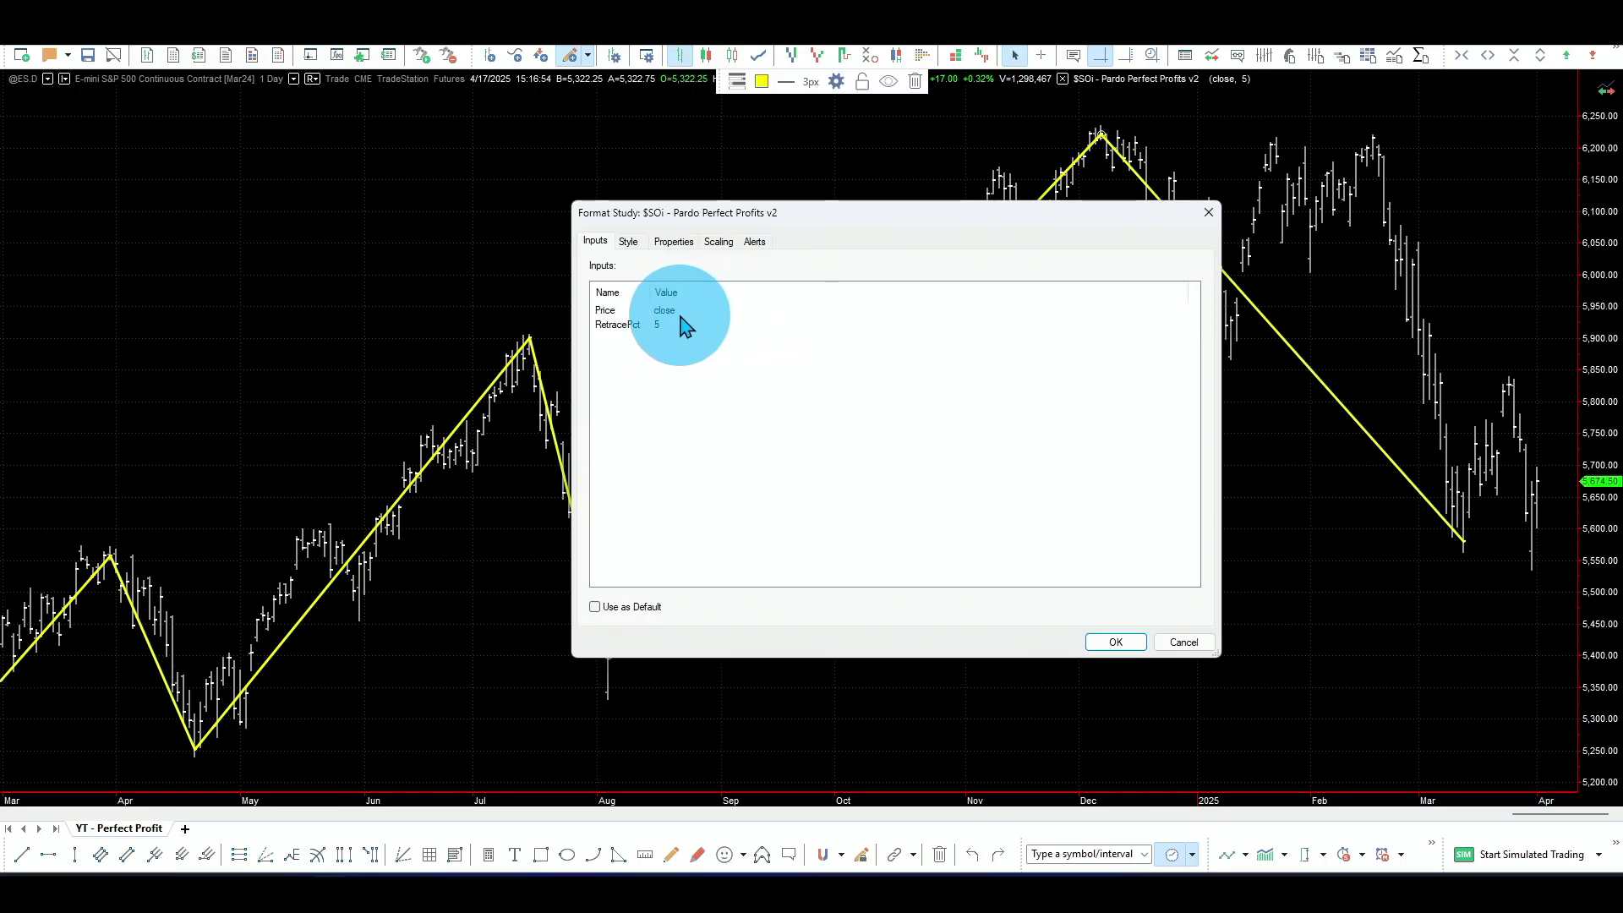
pyautogui.click(678, 310)
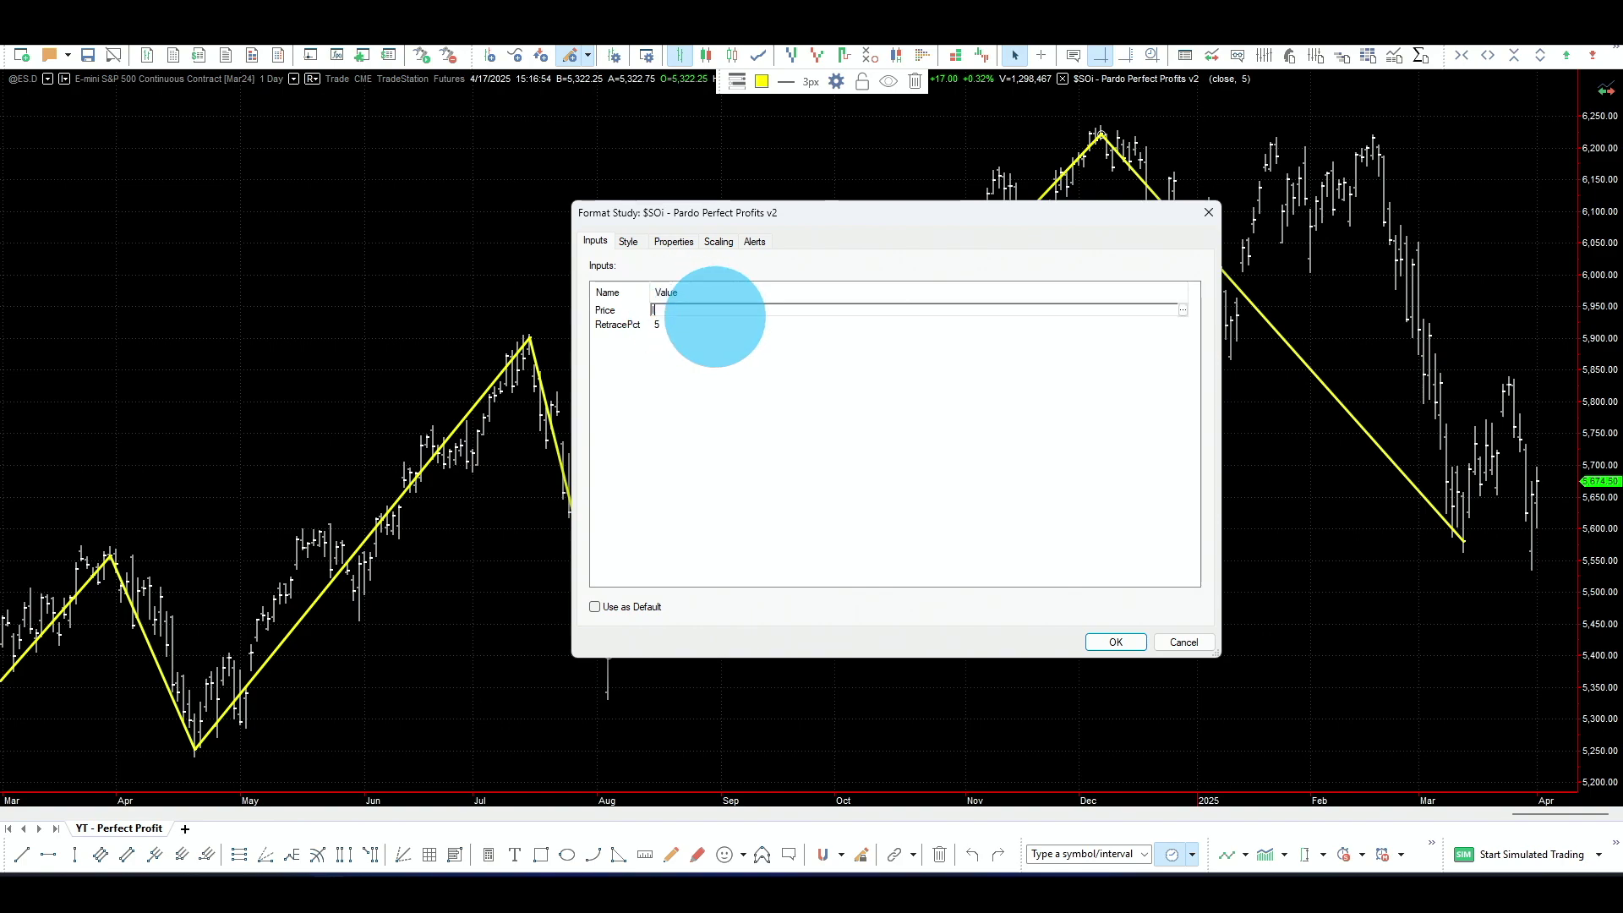
pyautogui.click(791, 450)
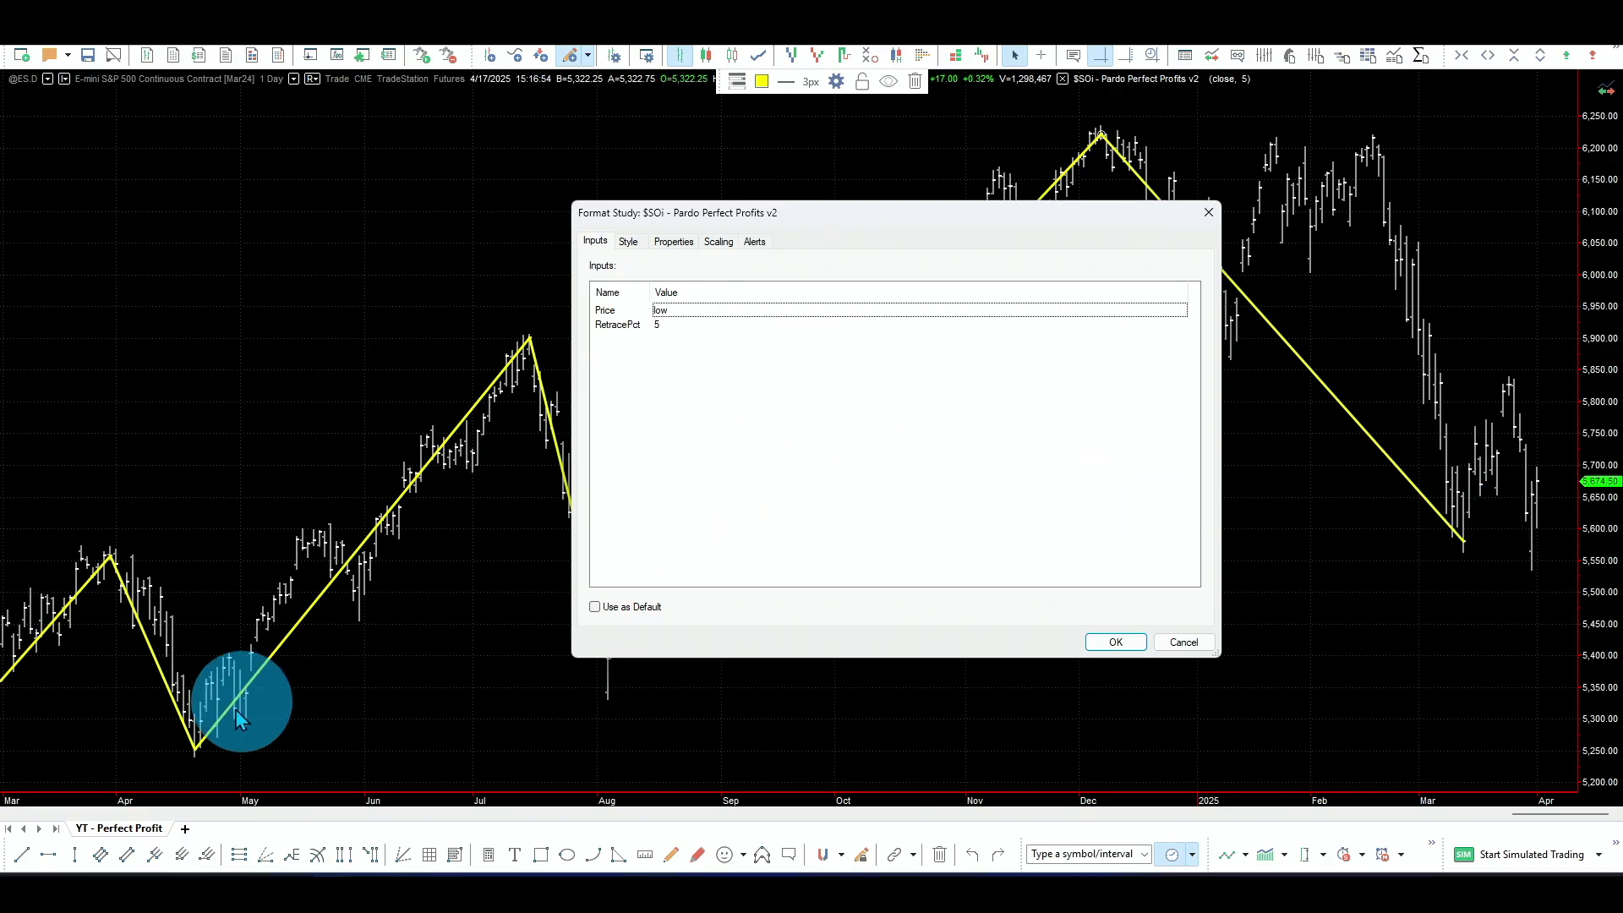
pyautogui.click(1099, 642)
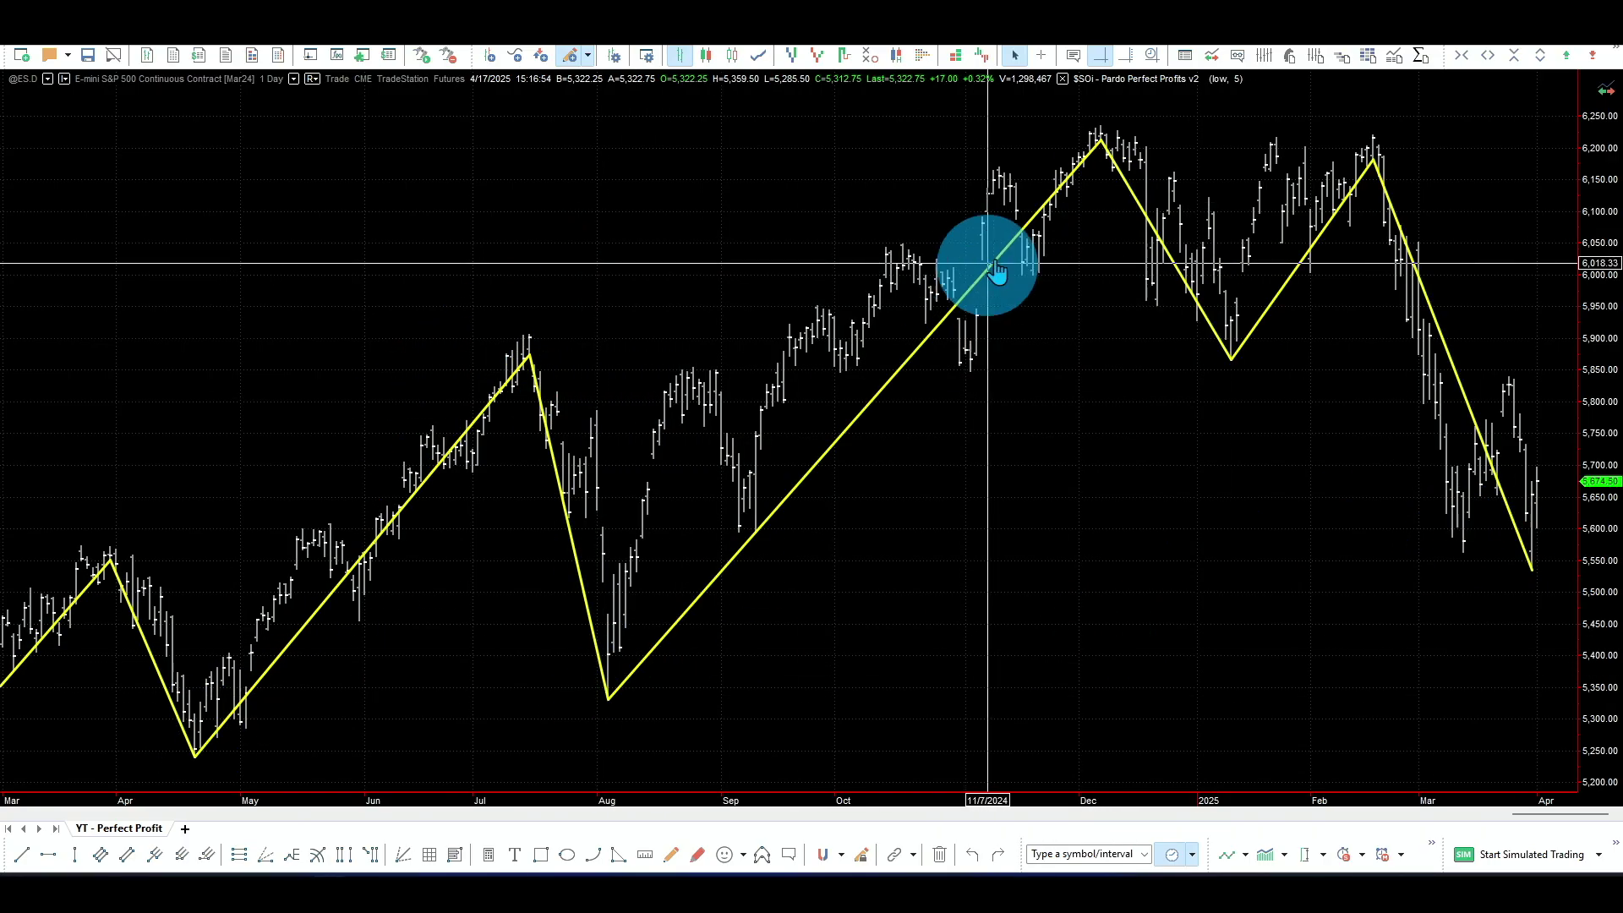
# - Set the Perfect Profits study's Price input to typicalprice
pyautogui.doubleClick(837, 442)
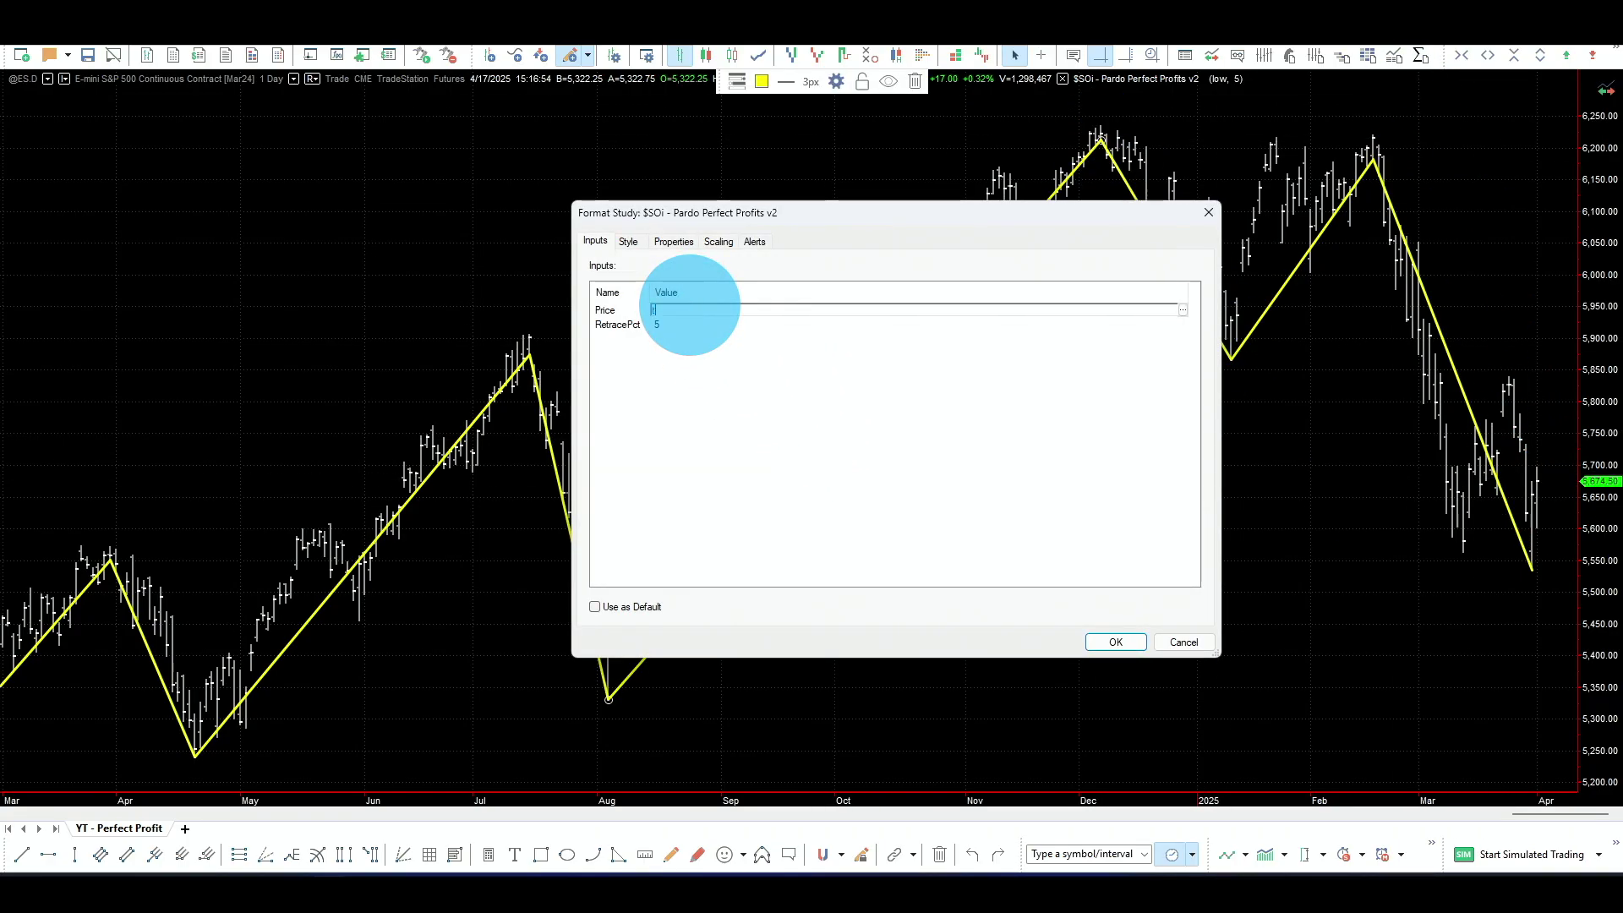
pyautogui.click(690, 310)
pyautogui.write('typicalprice')
pyautogui.press('Return')
# - Set the study's Price input to close and apply RetracePct values of 7 and finally 10
pyautogui.doubleClick(868, 382)
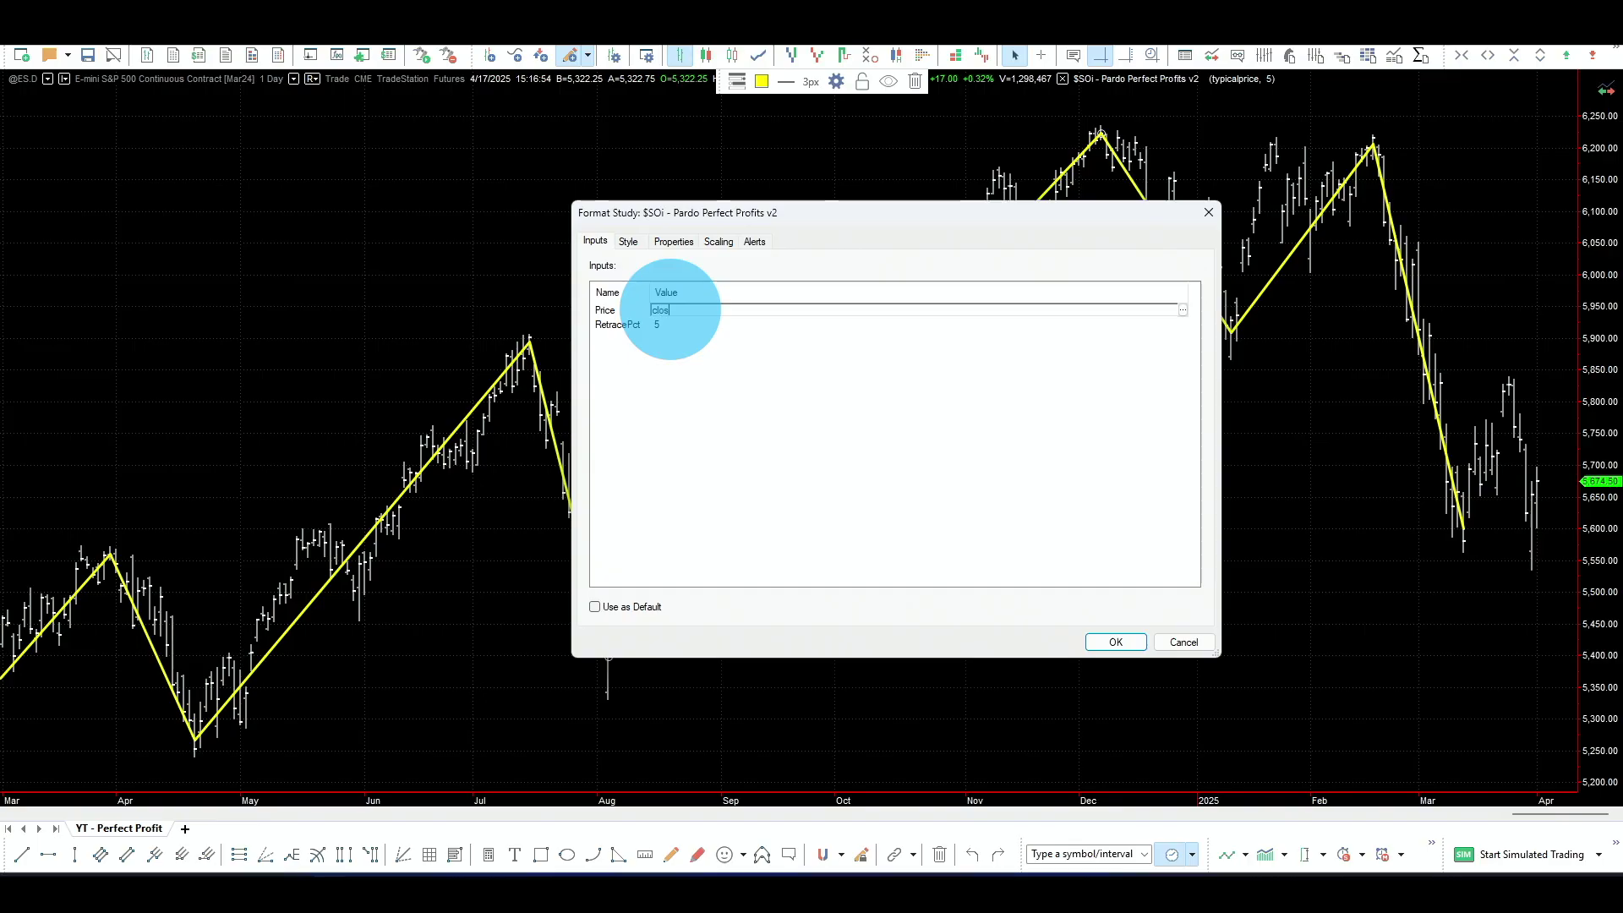
pyautogui.write('e')
pyautogui.click(679, 326)
pyautogui.write('7')
pyautogui.write('10')
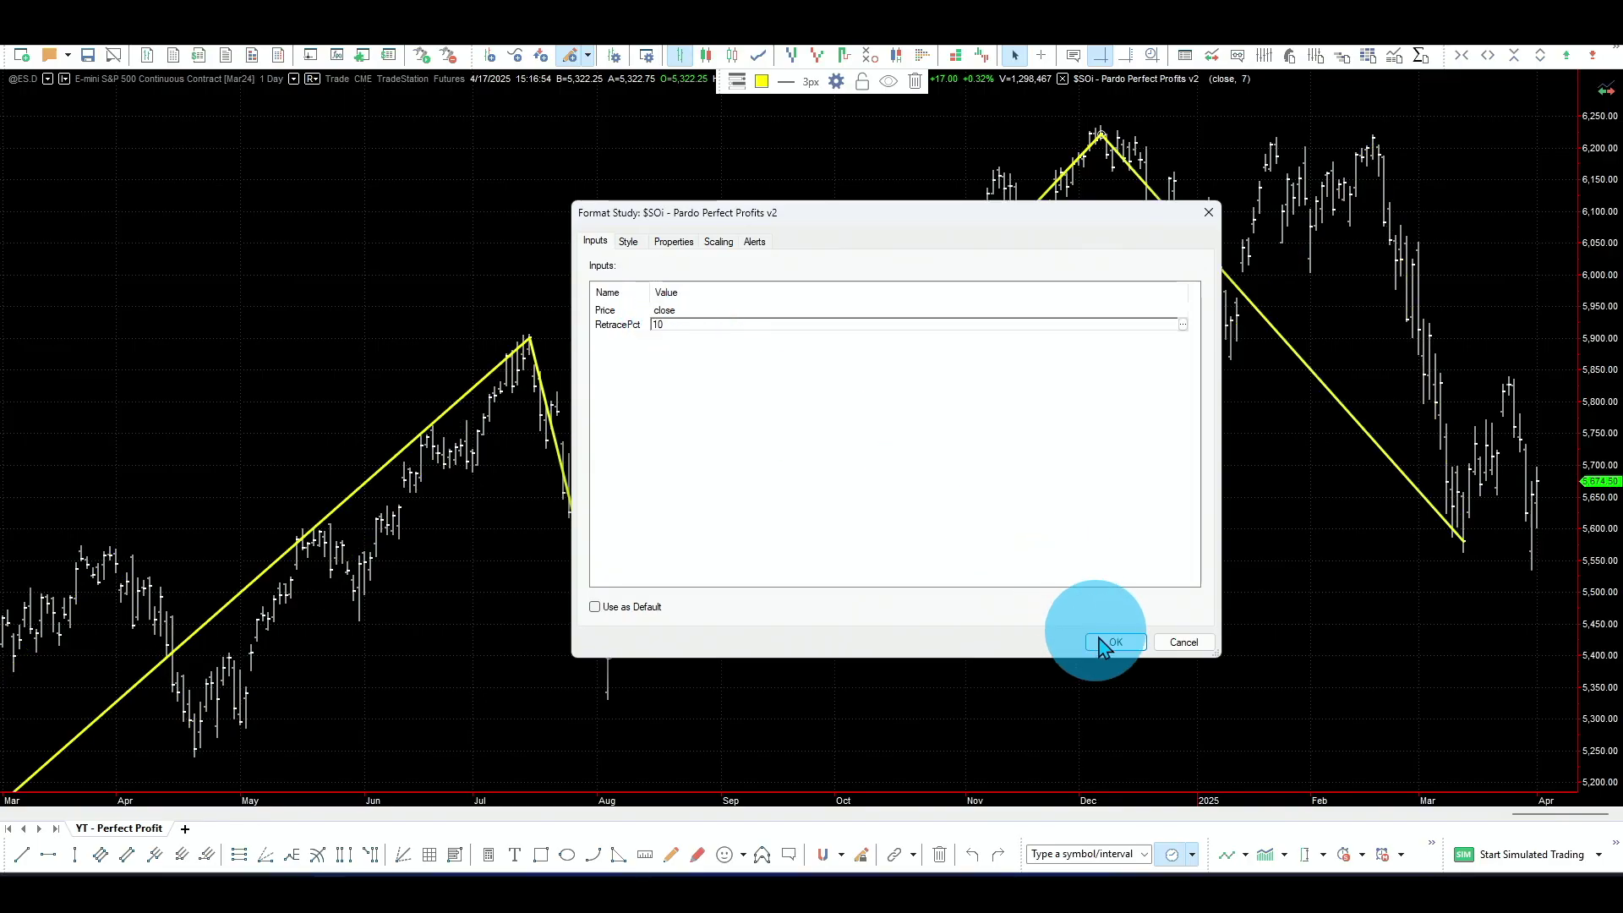
pyautogui.click(1098, 643)
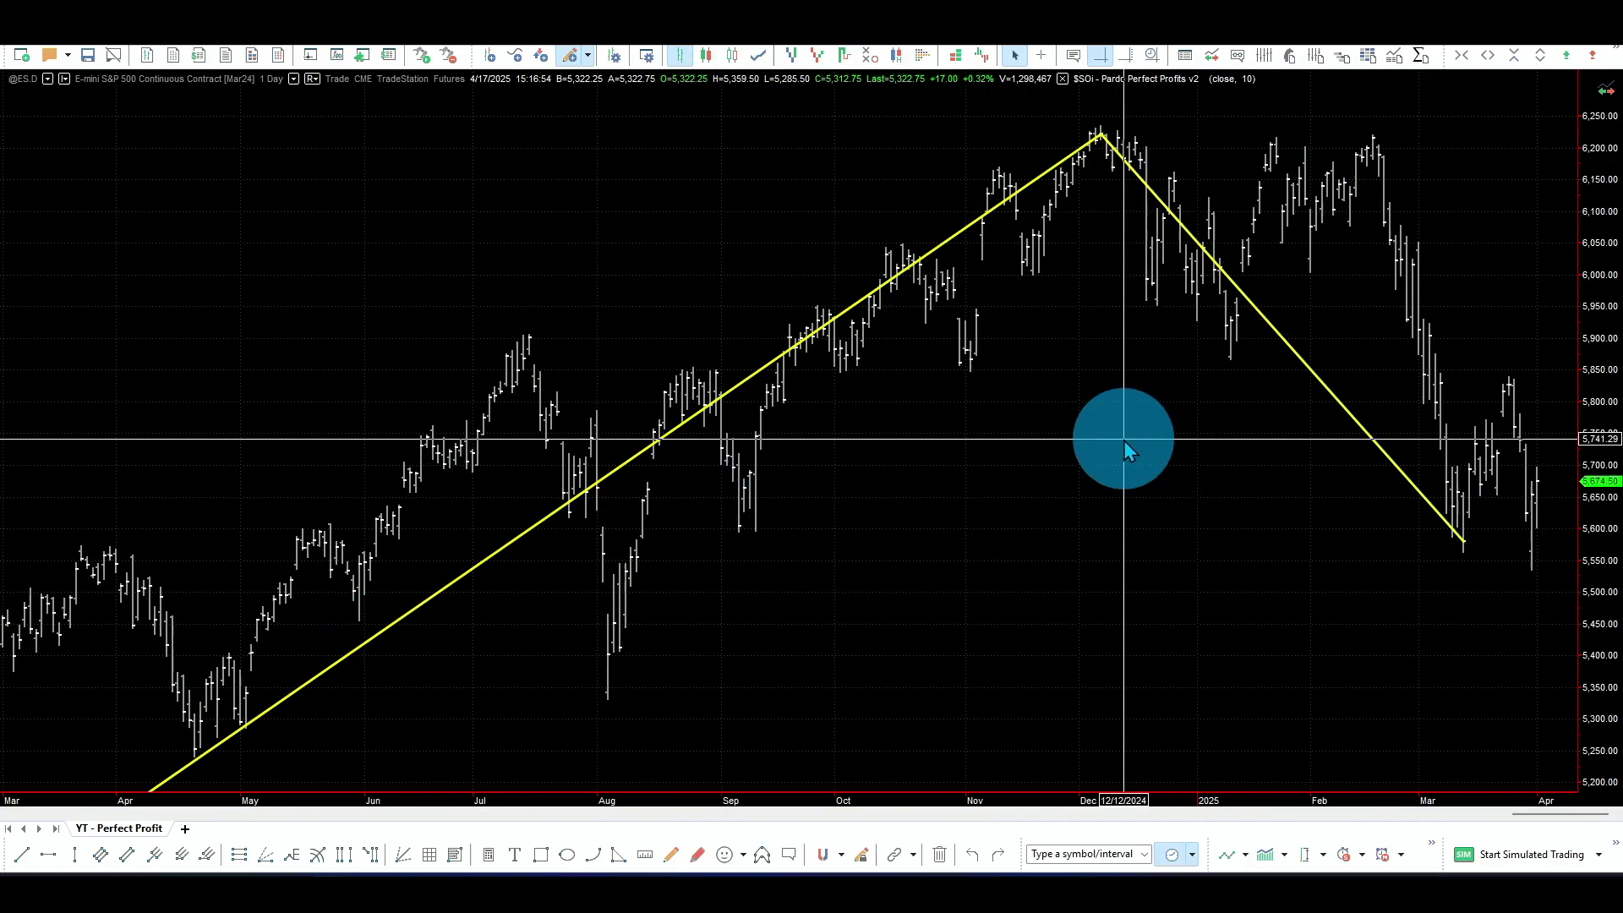
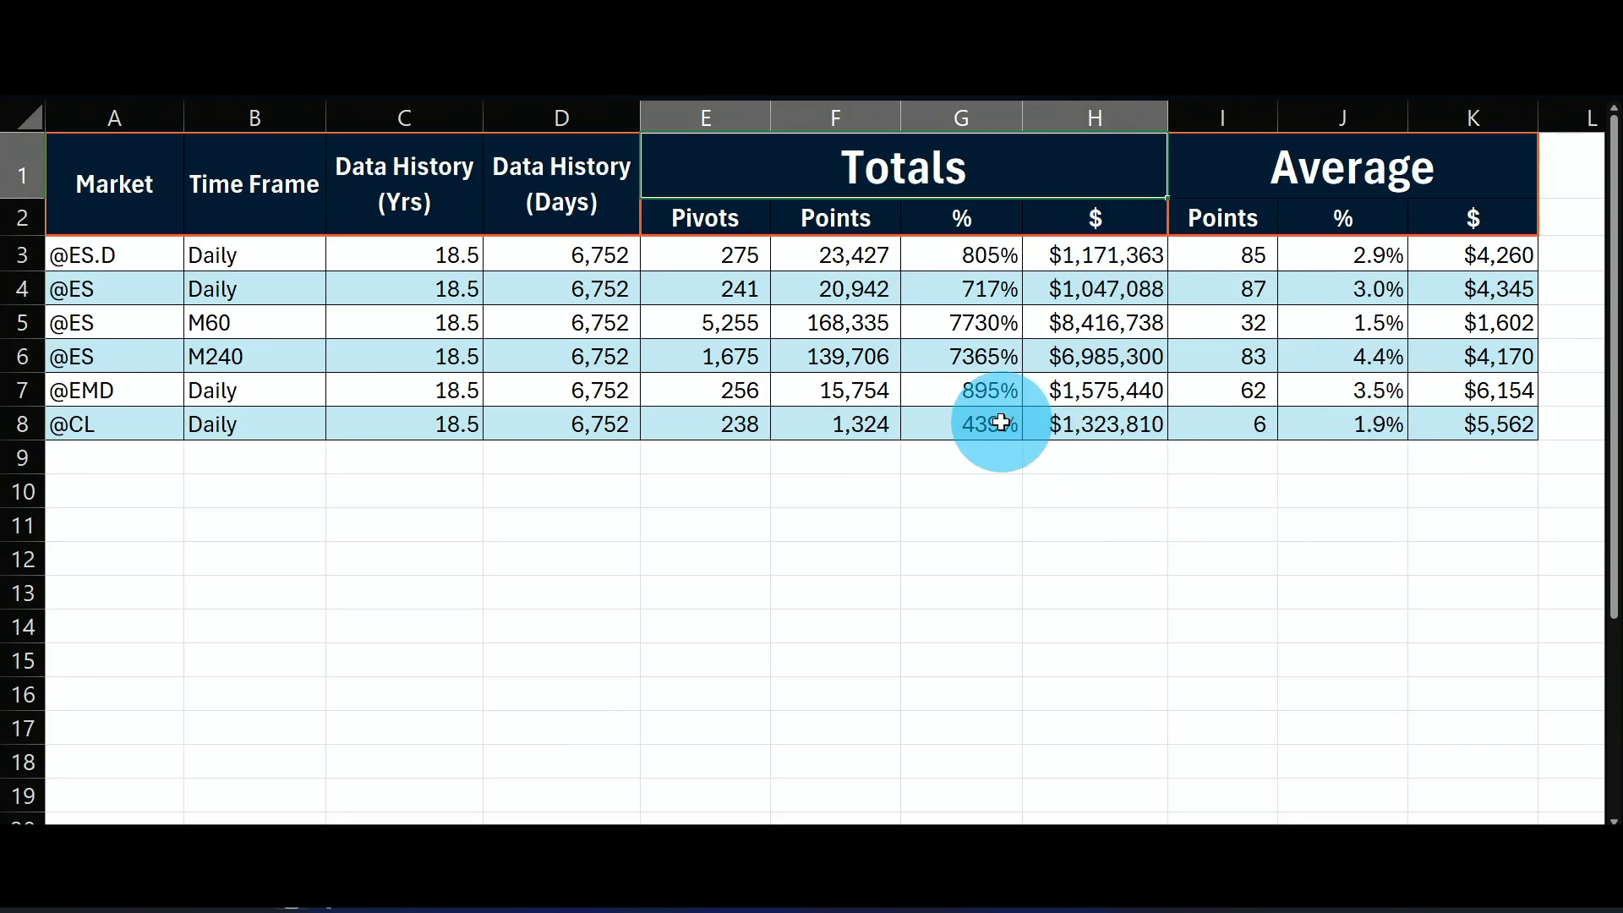
pyautogui.moveTo(1375, 254); pyautogui.dragTo(1370, 288)
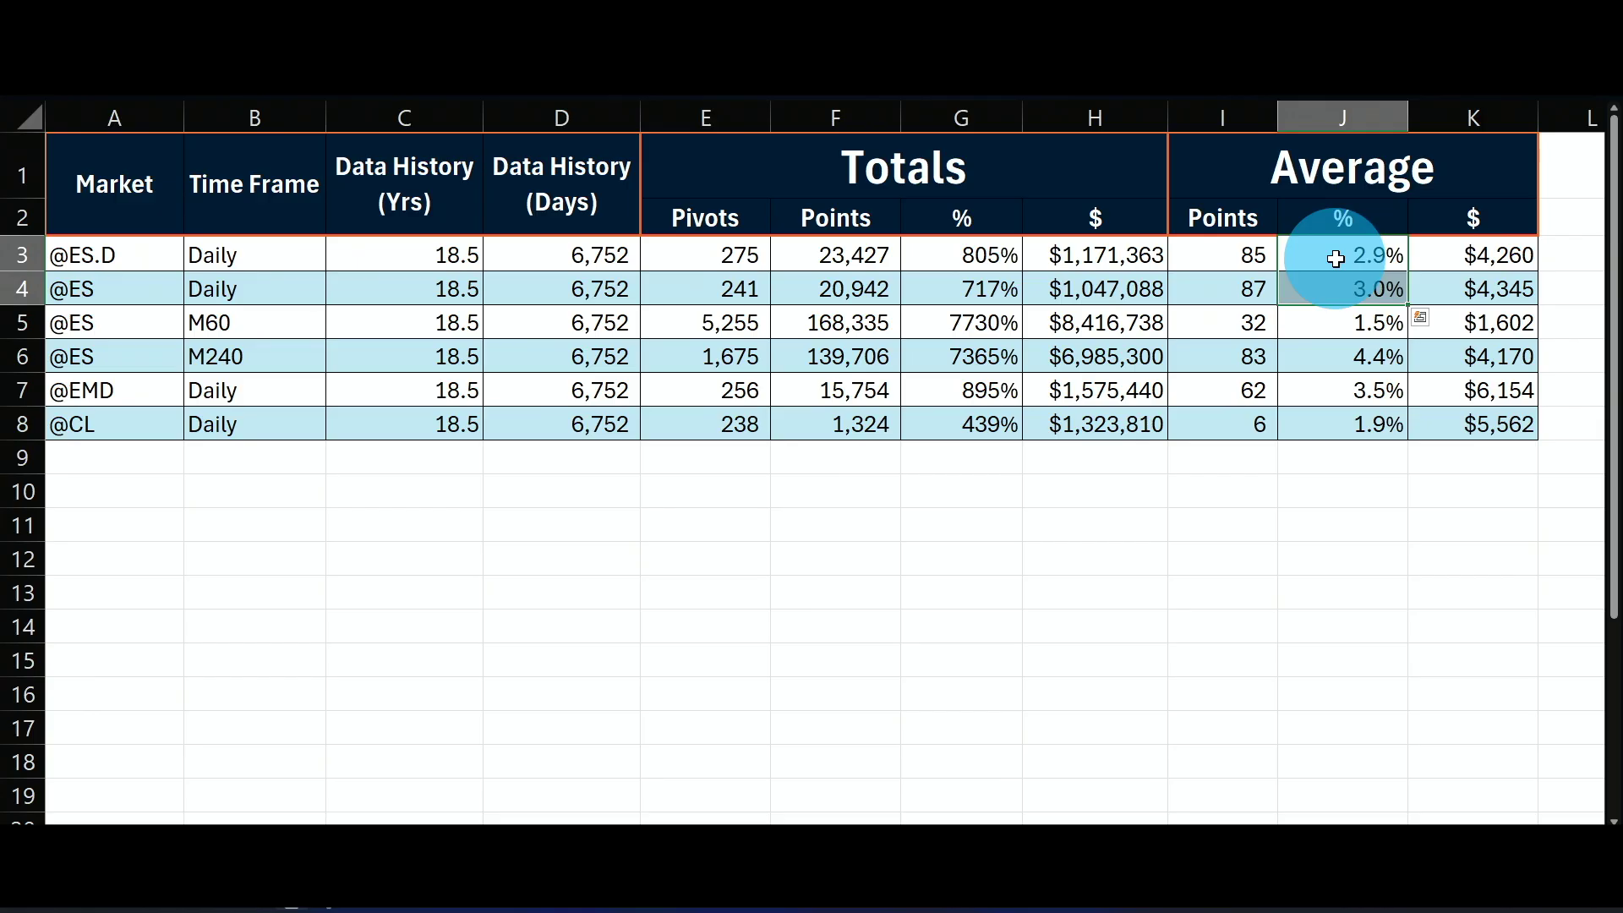
pyautogui.click(1336, 393)
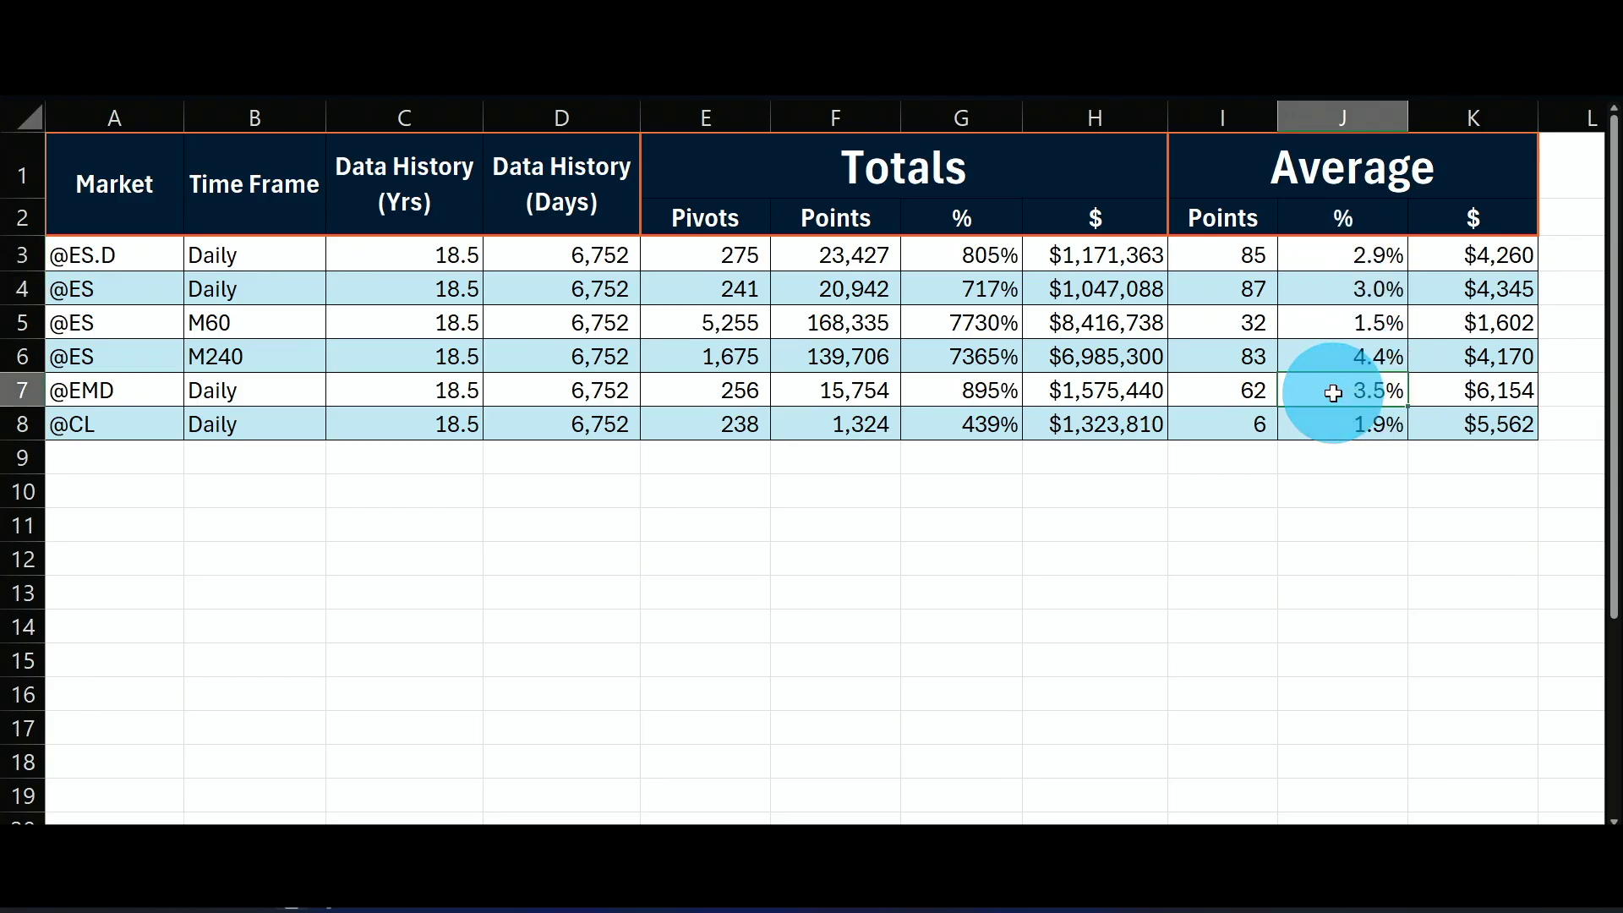
pyautogui.click(1333, 423)
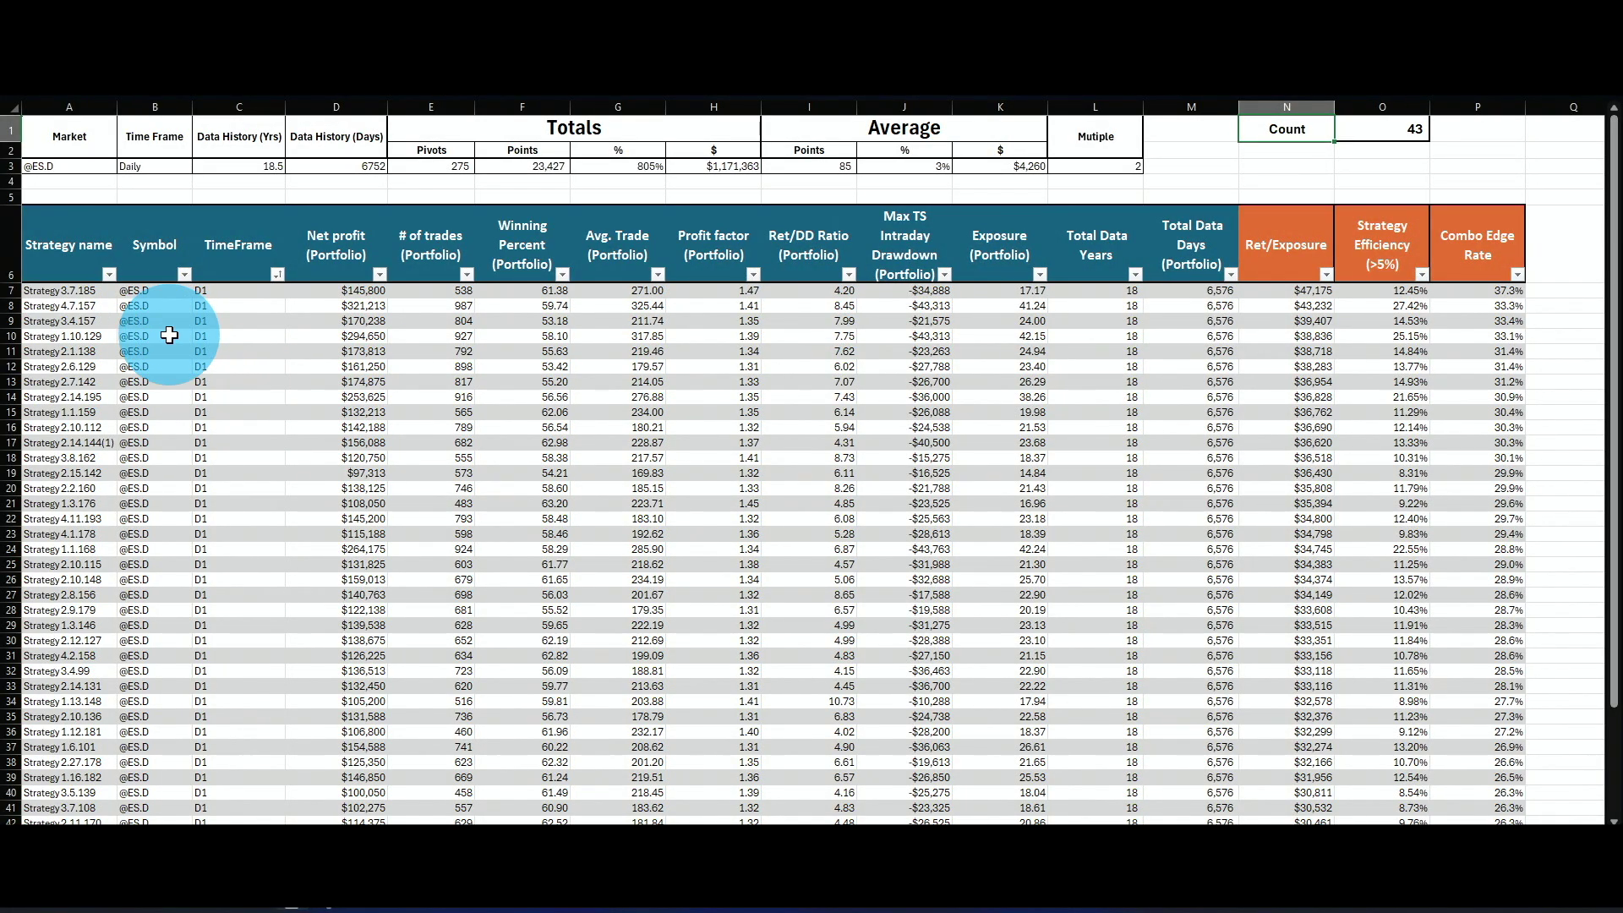
pyautogui.click(232, 292)
pyautogui.click(157, 290)
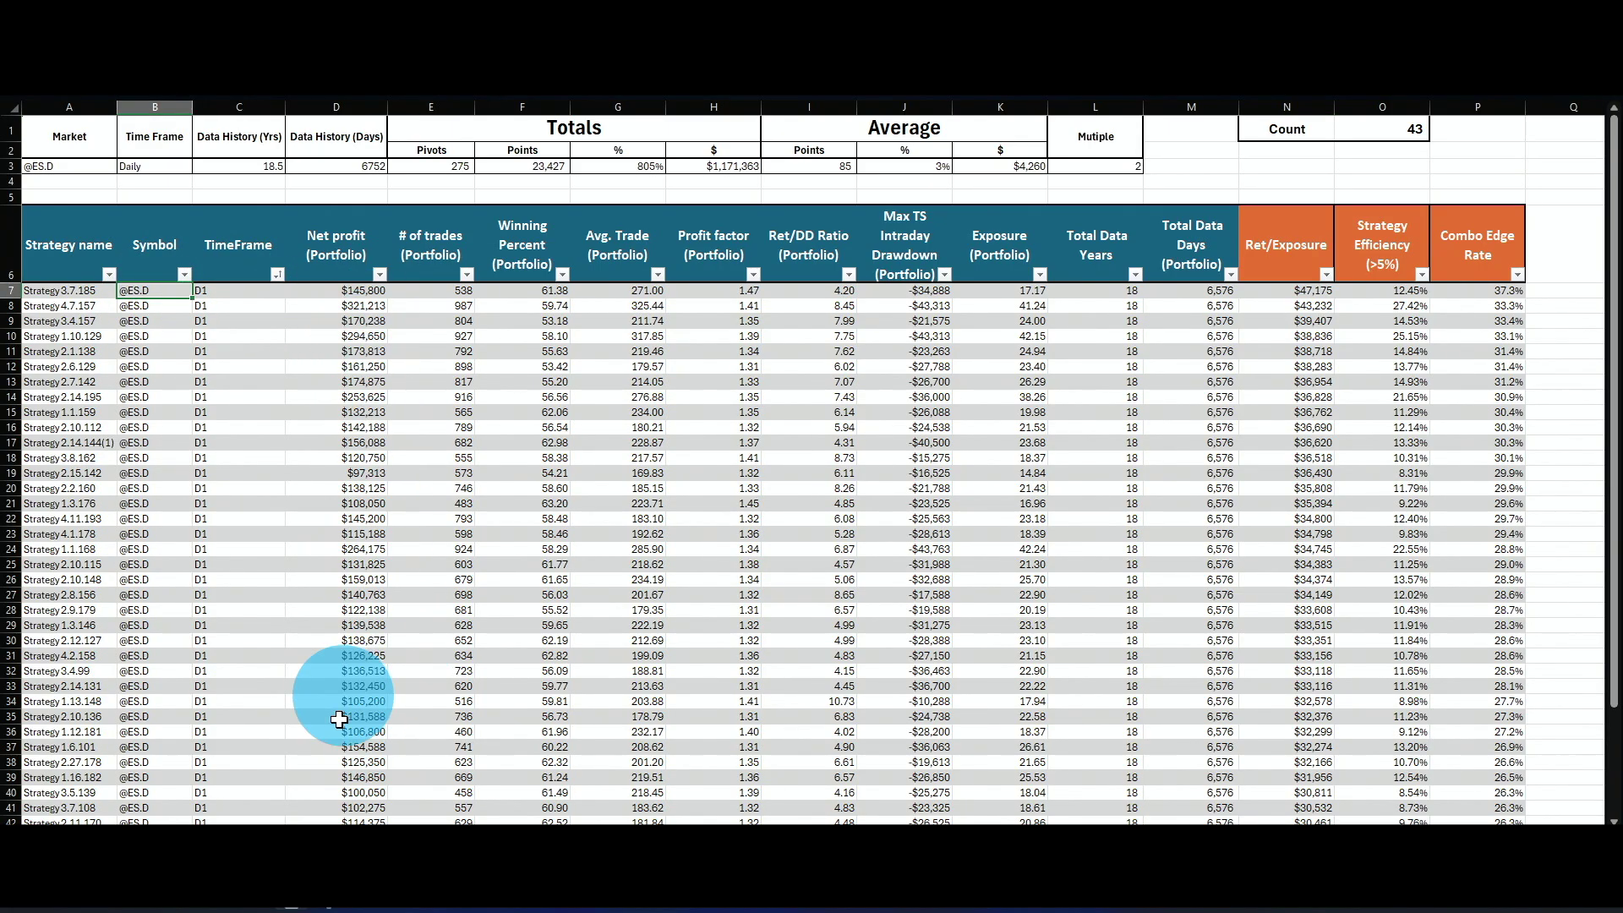
pyautogui.click(330, 290)
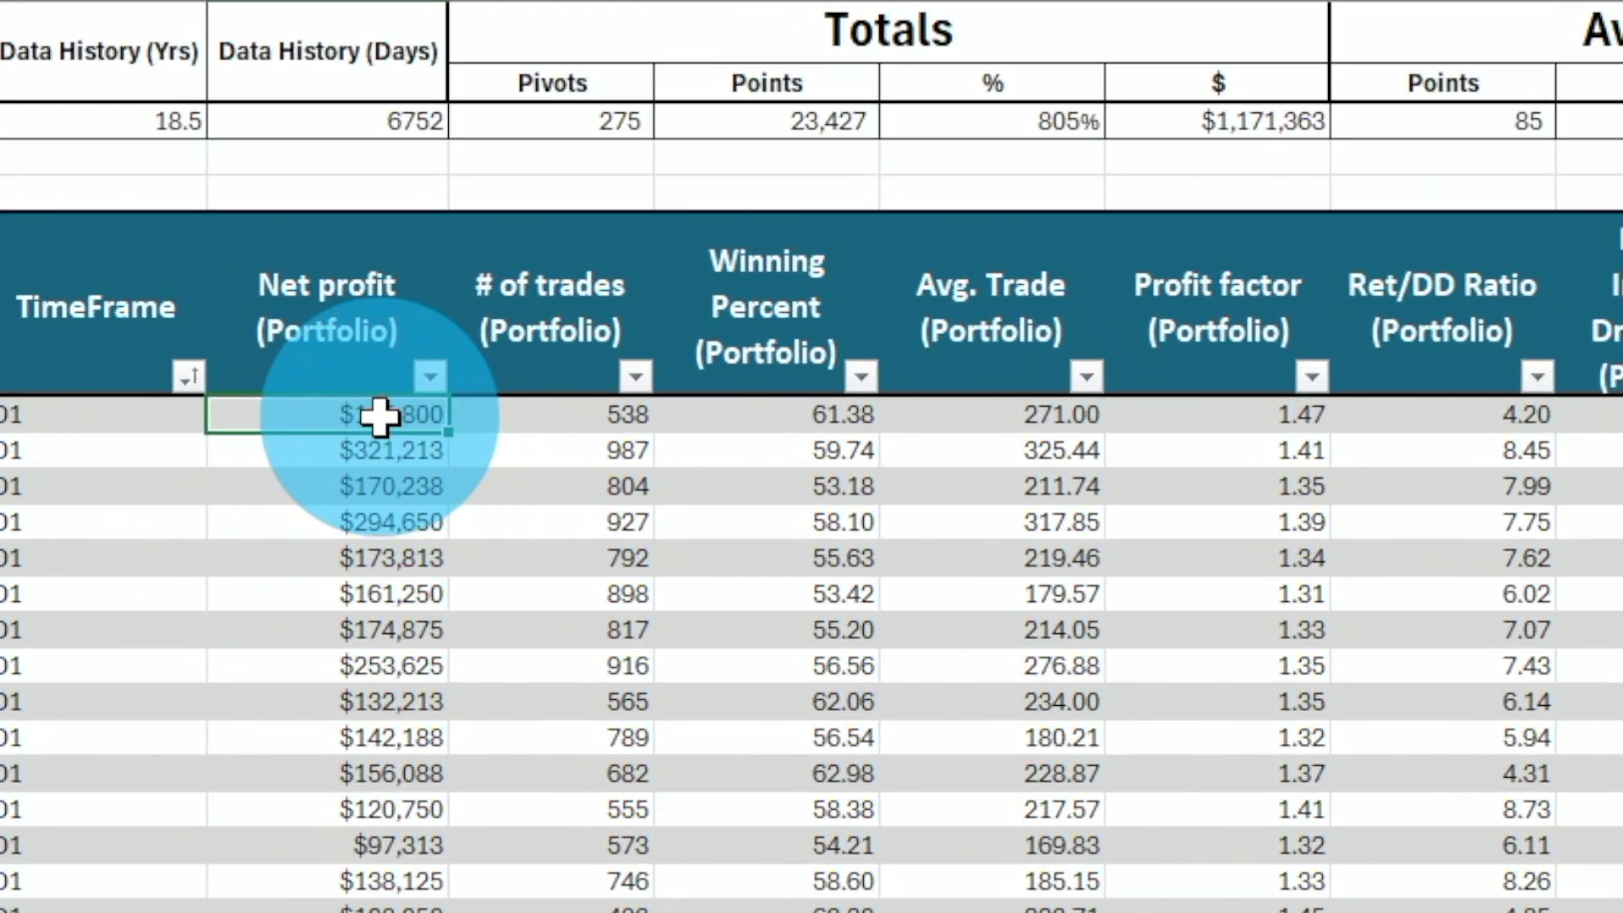
pyautogui.click(1272, 121)
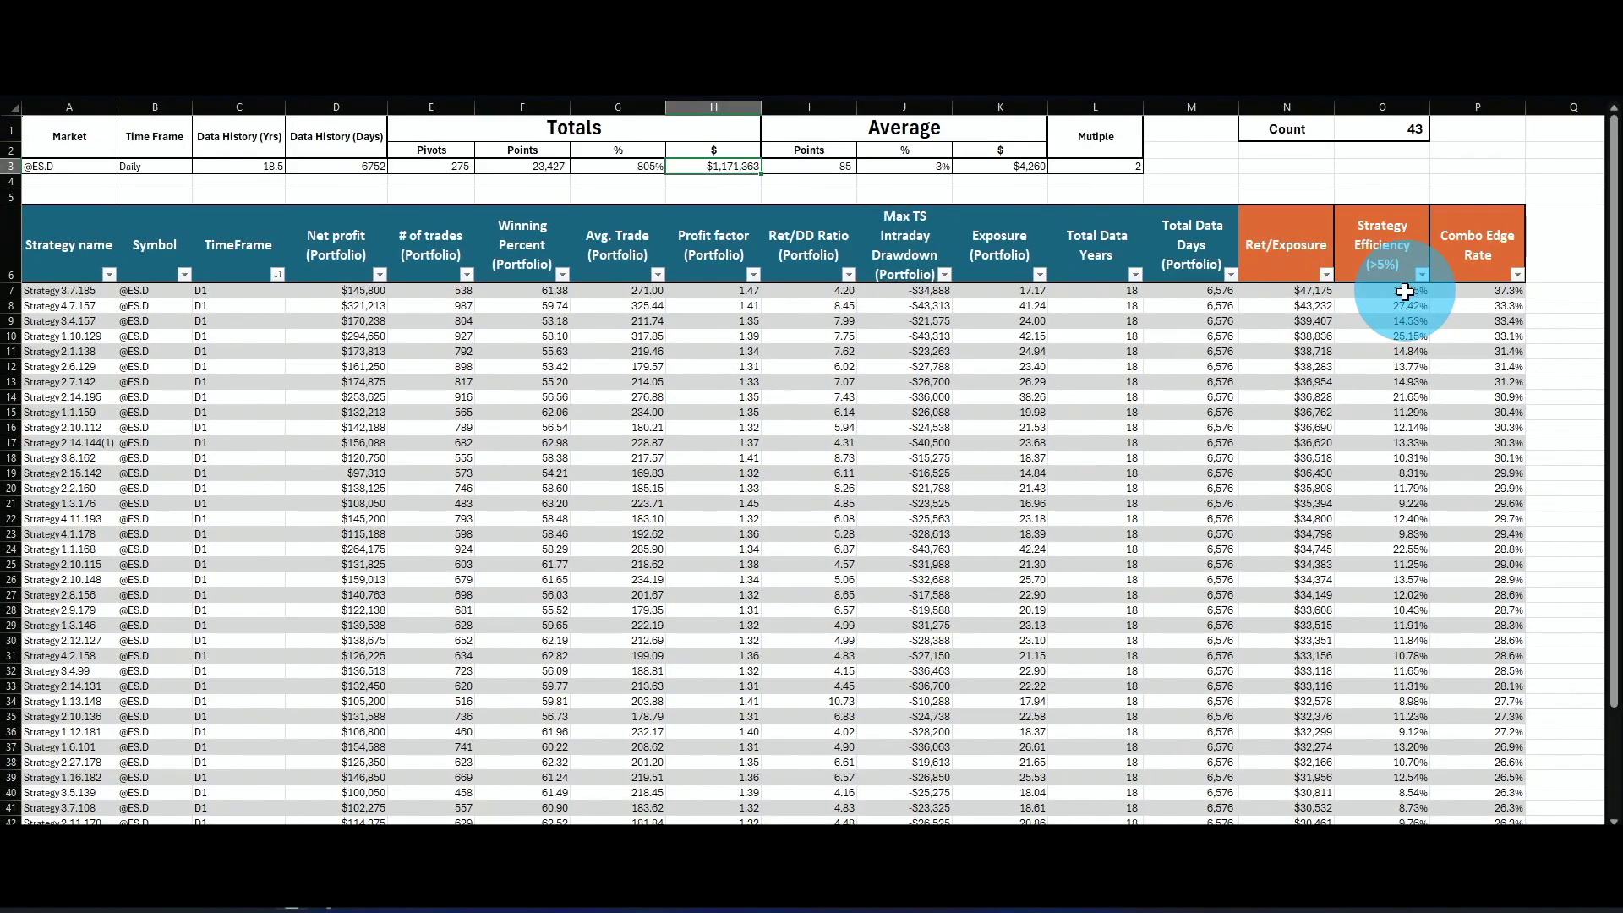
pyautogui.click(1404, 291)
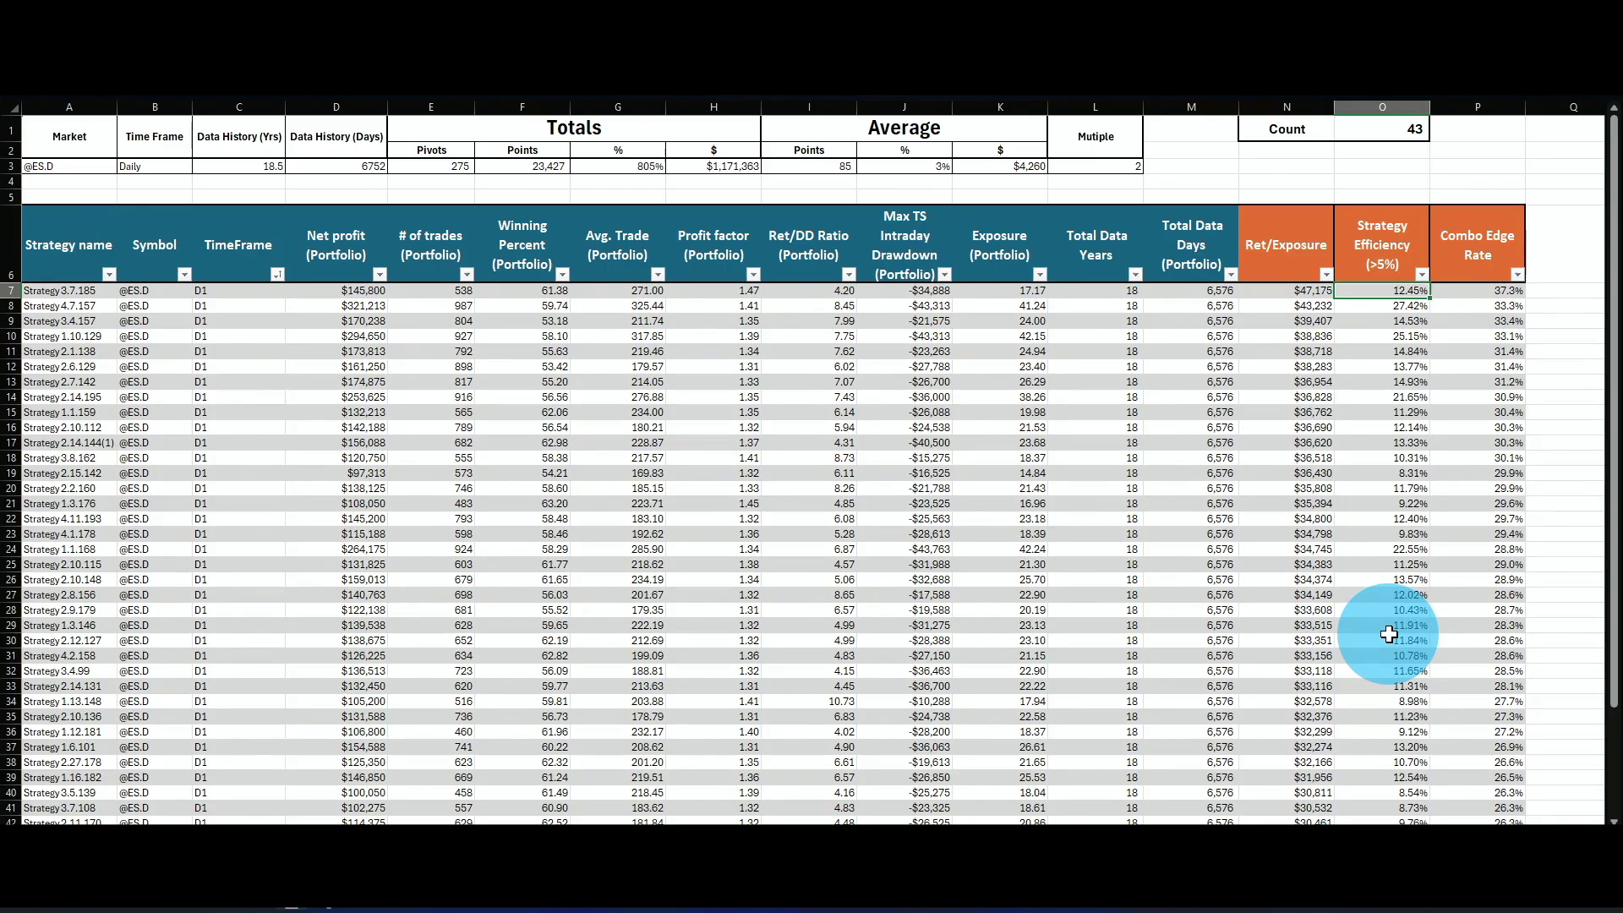
pyautogui.click(697, 165)
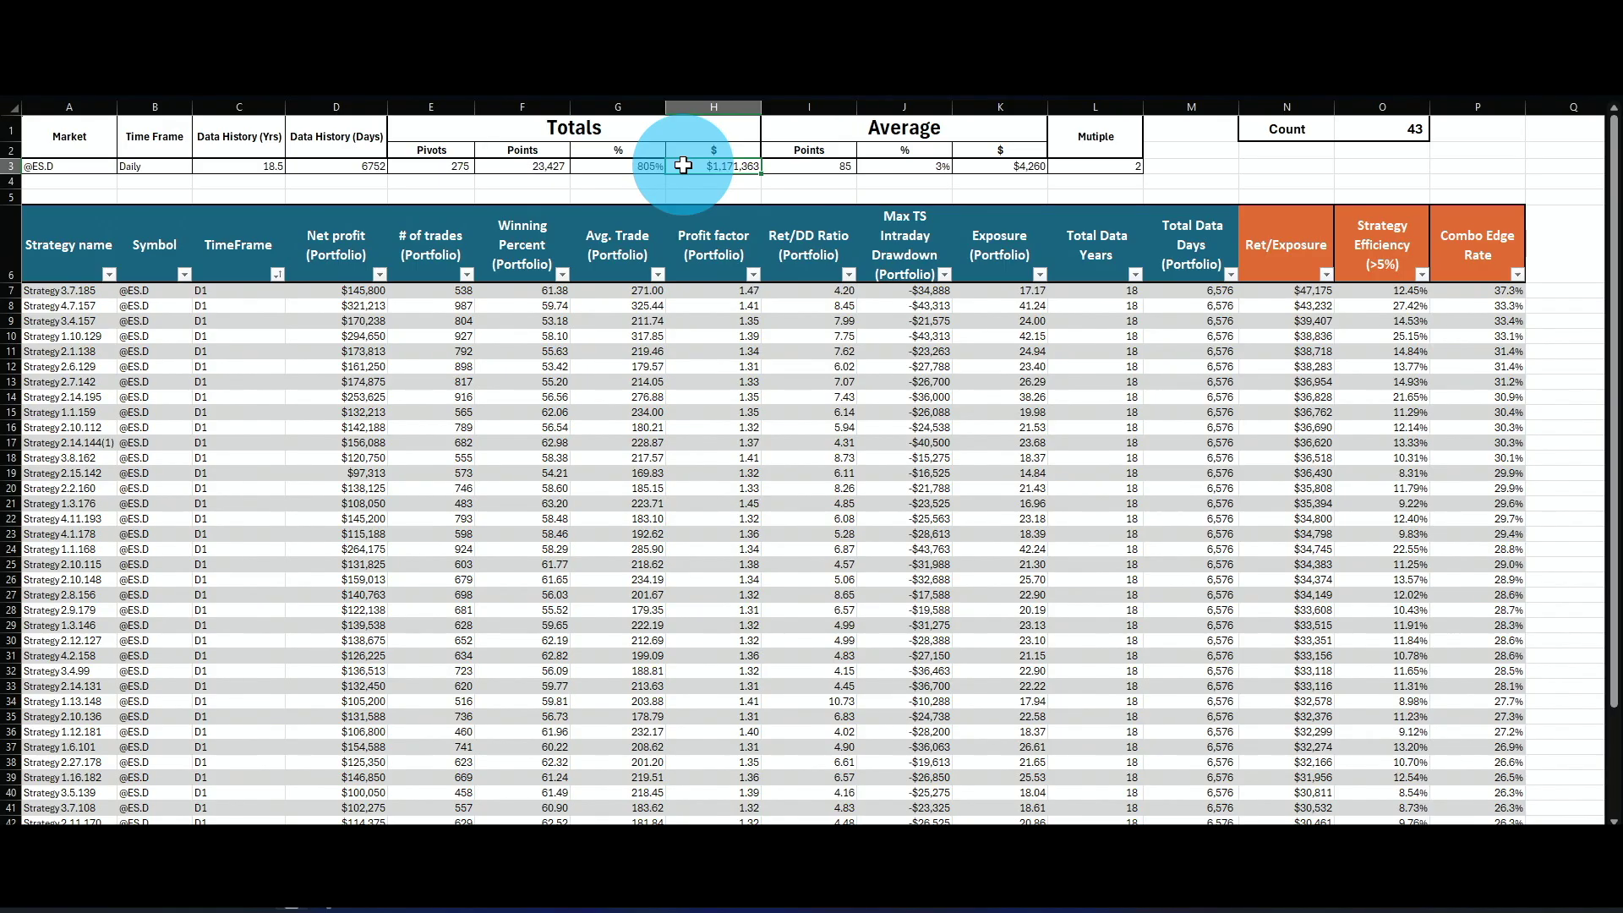
pyautogui.click(1422, 274)
pyautogui.click(1259, 313)
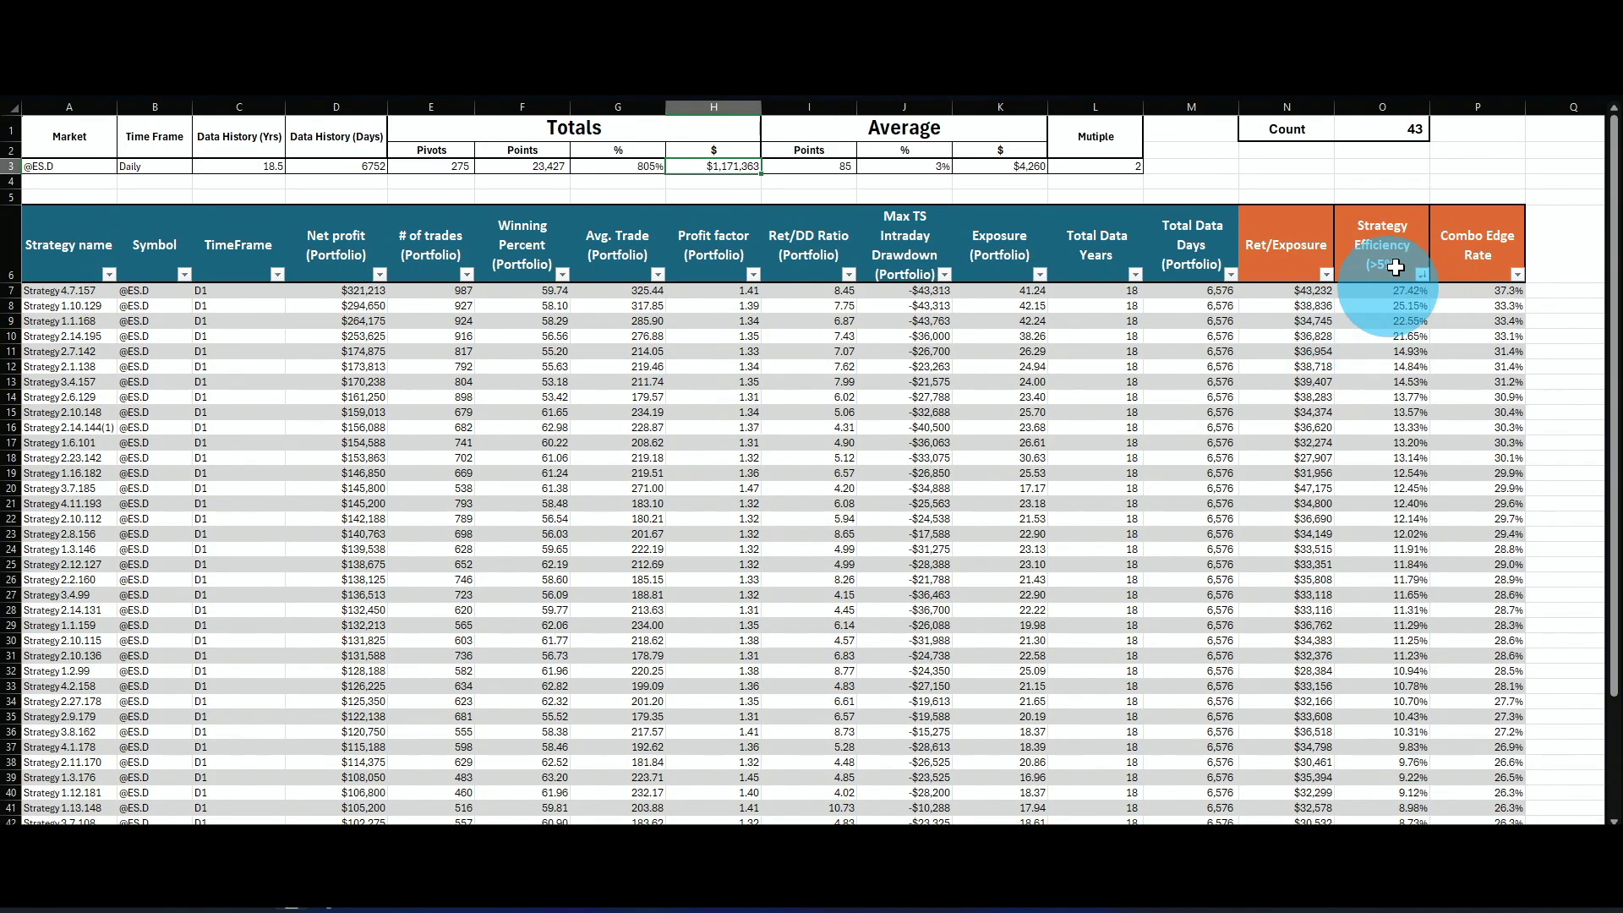
pyautogui.click(1391, 291)
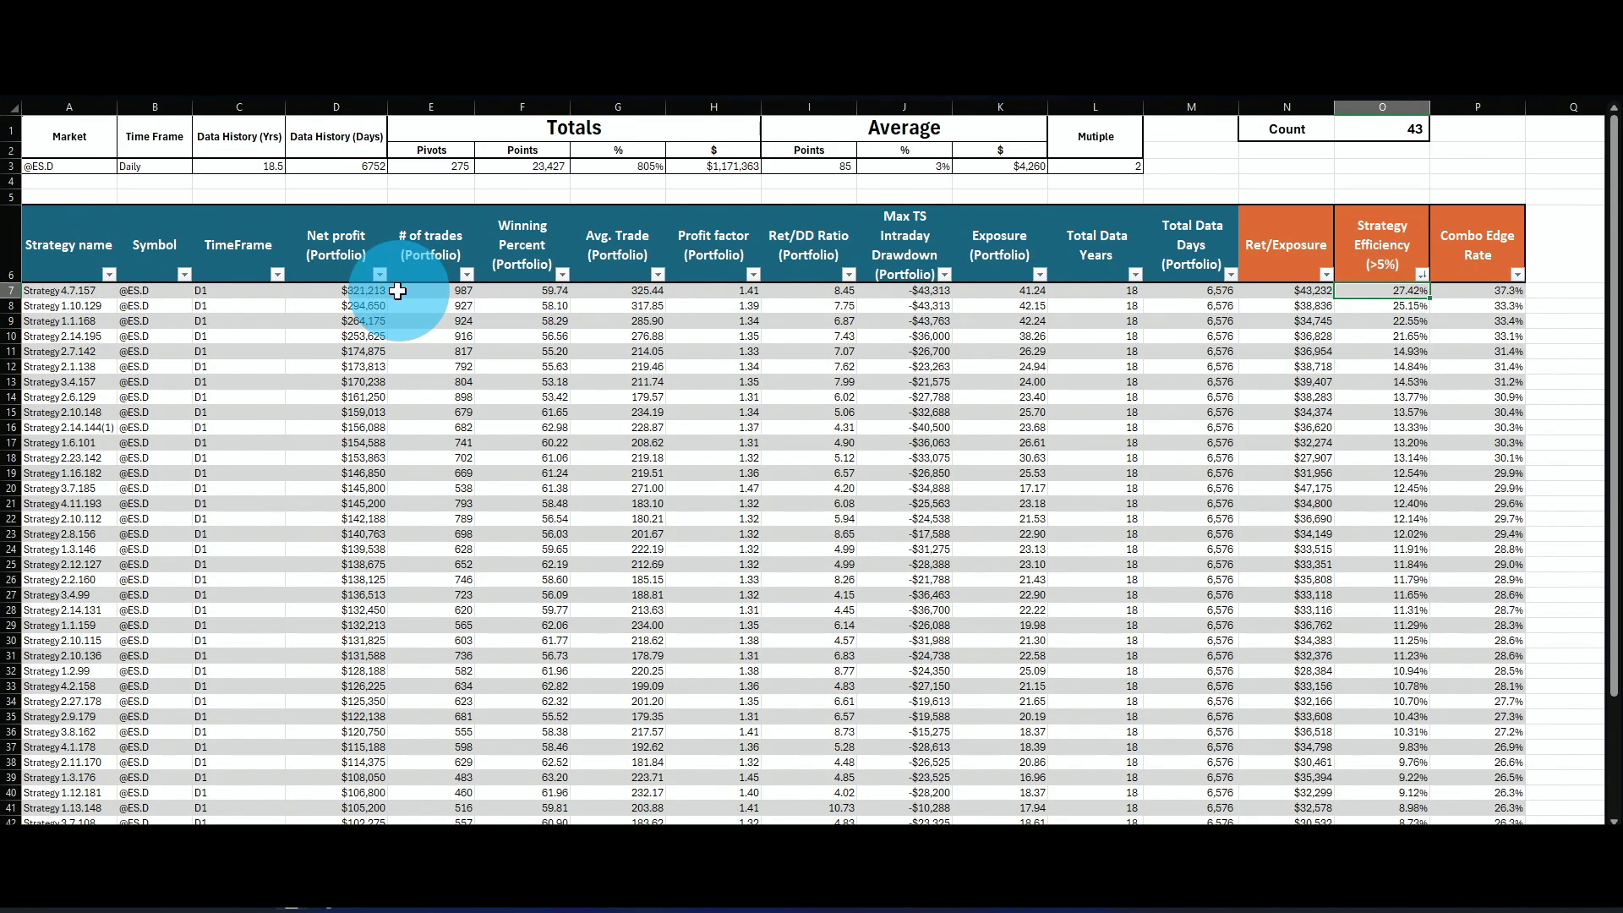
pyautogui.click(372, 291)
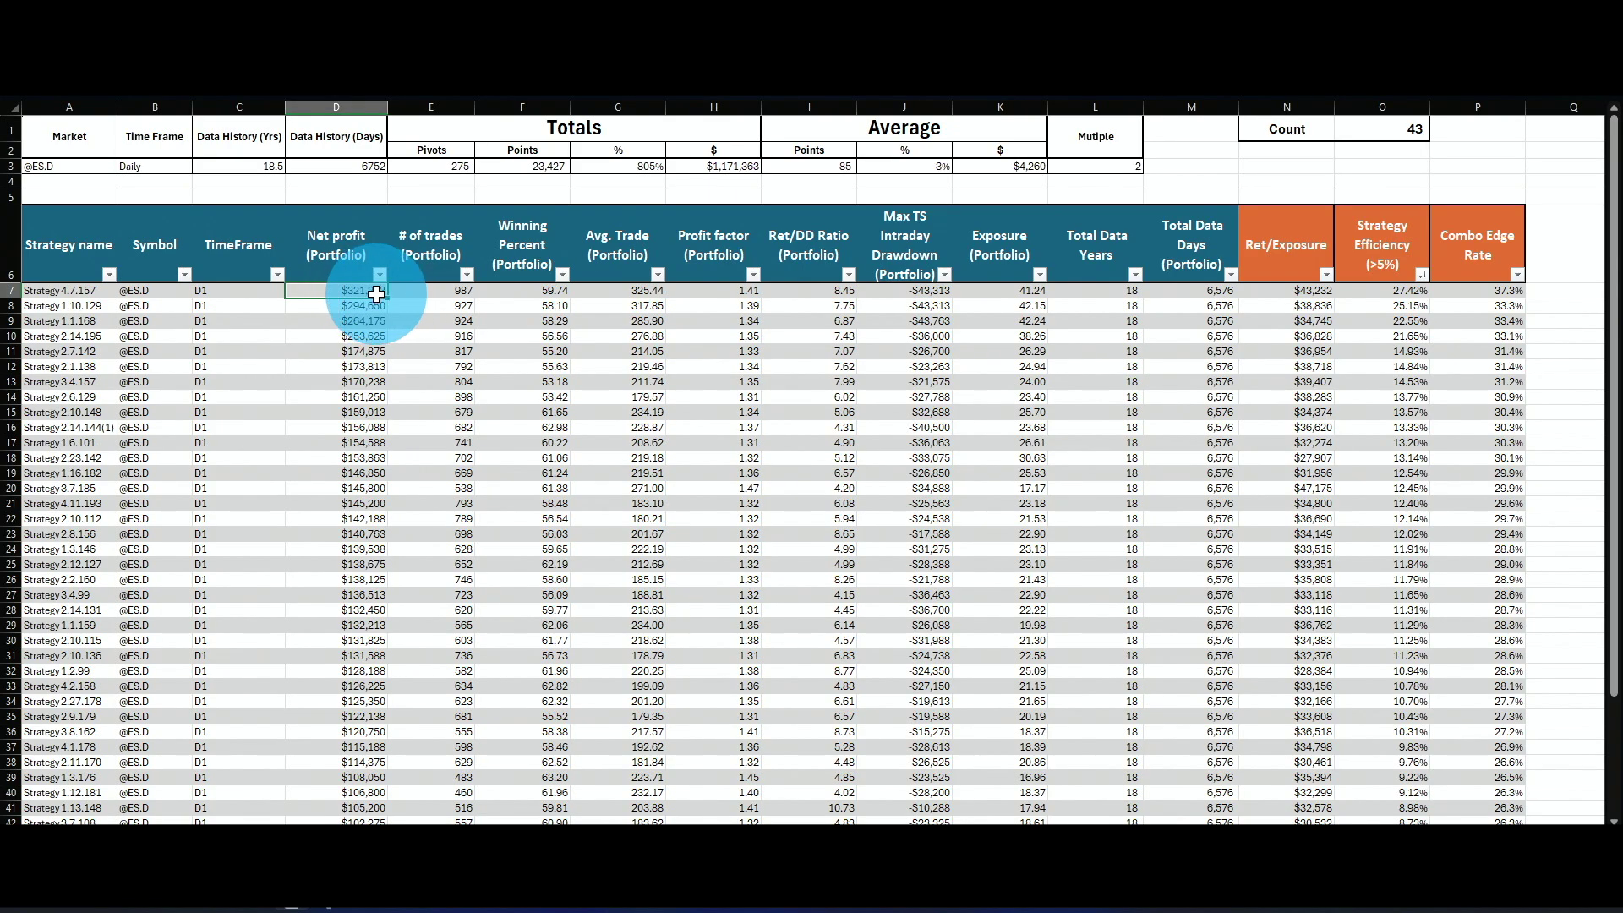
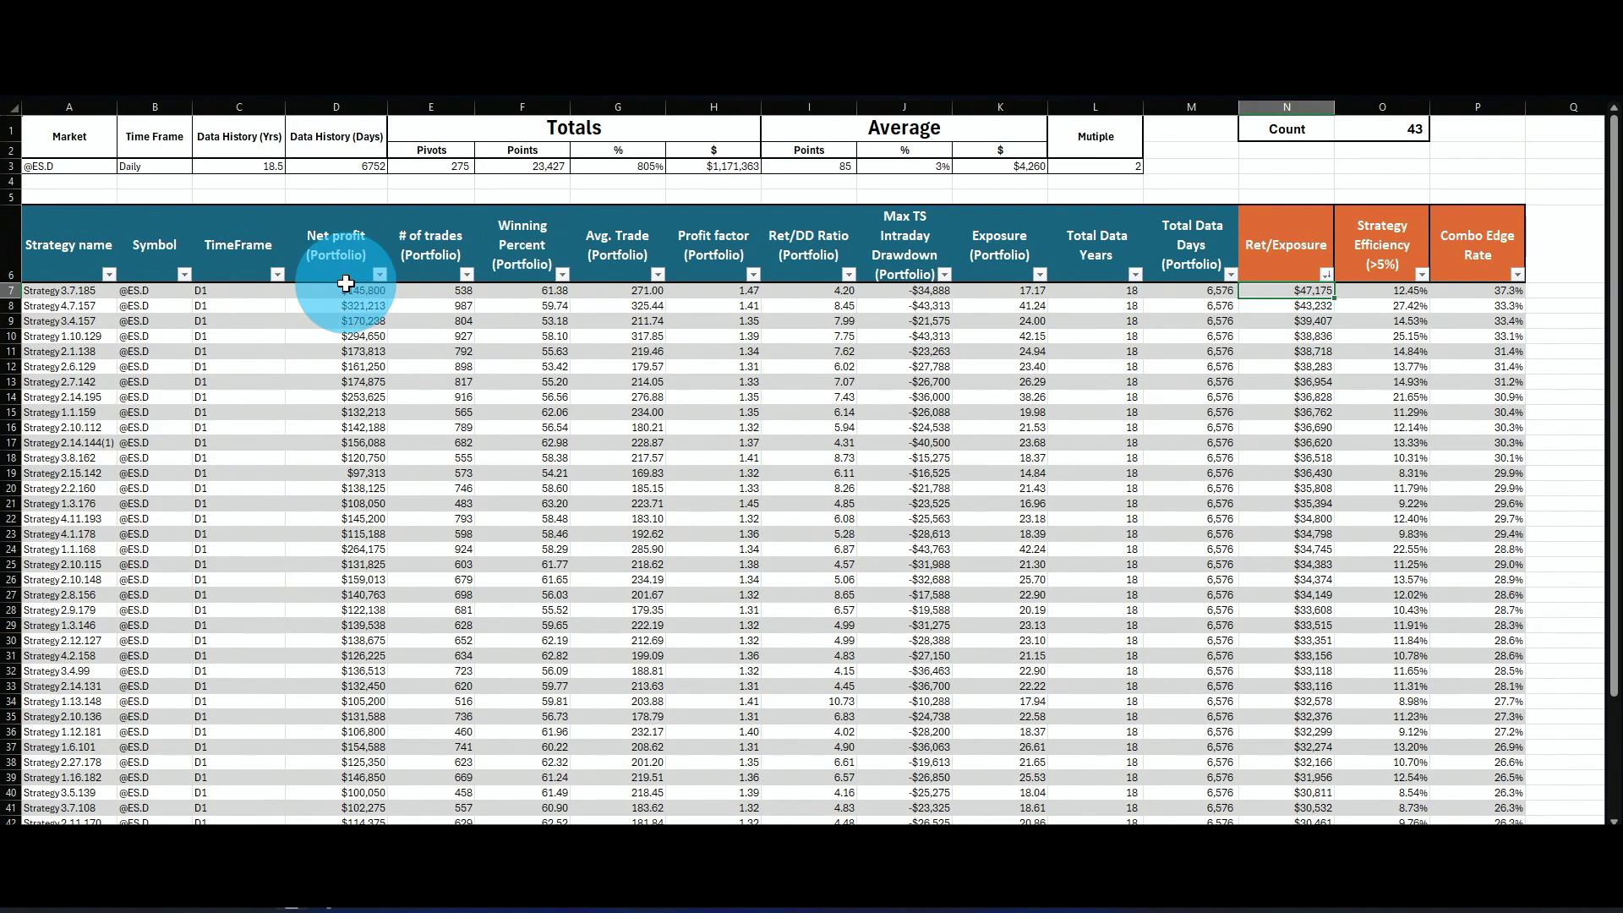
# - Compare the net profits of the first two strategies and check the first one's Ret/Exposure and Strategy Efficiency
pyautogui.click(333, 290)
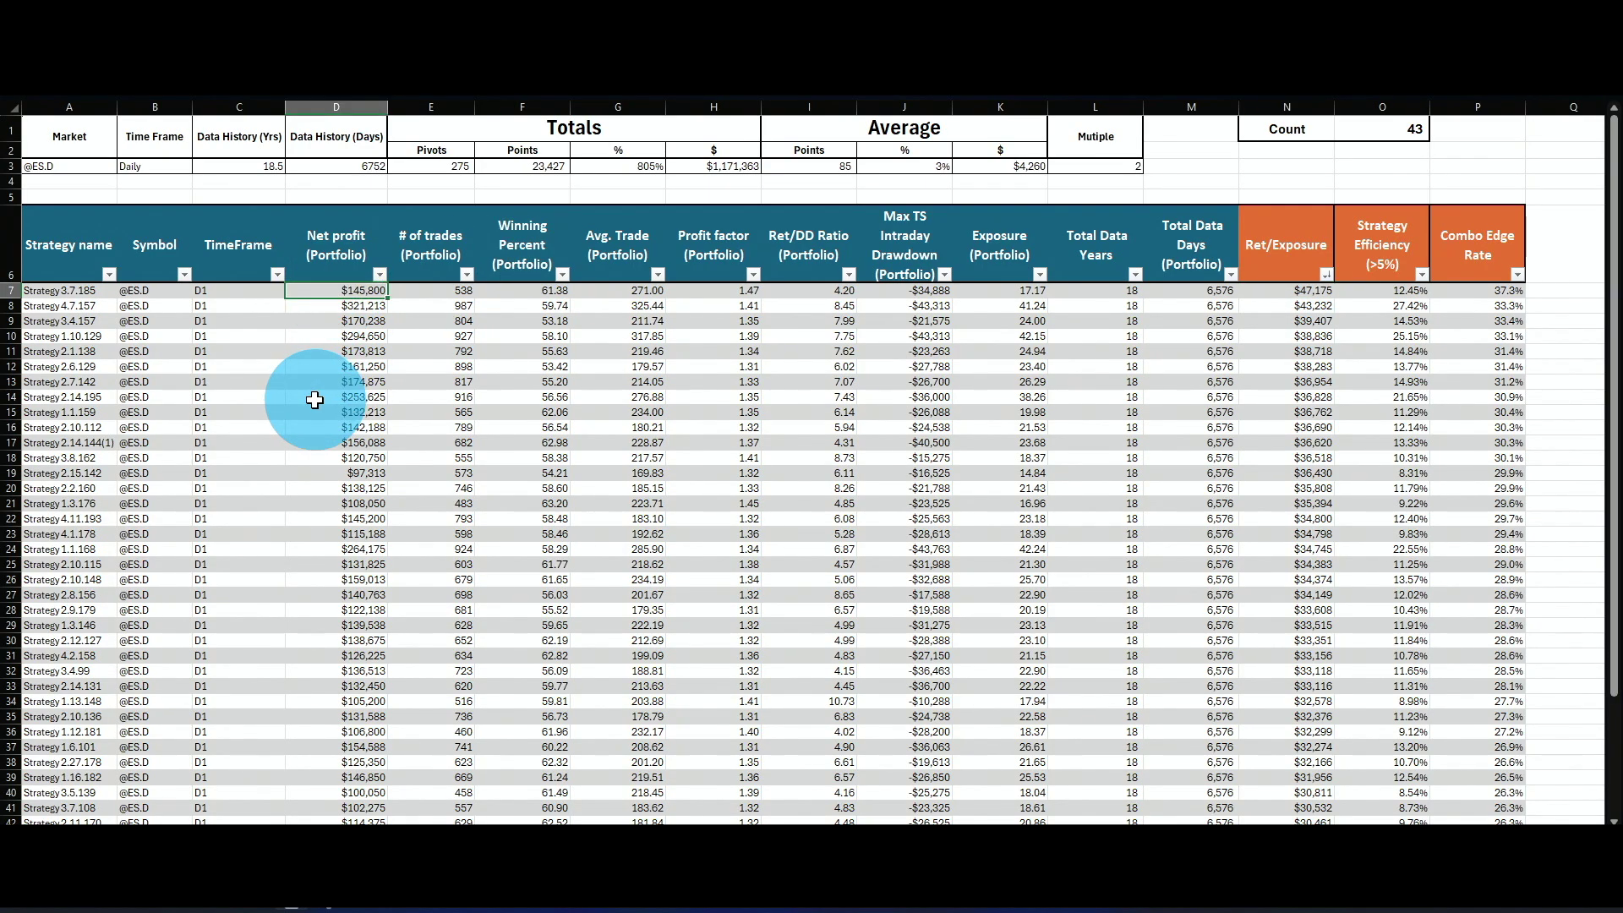
pyautogui.click(334, 306)
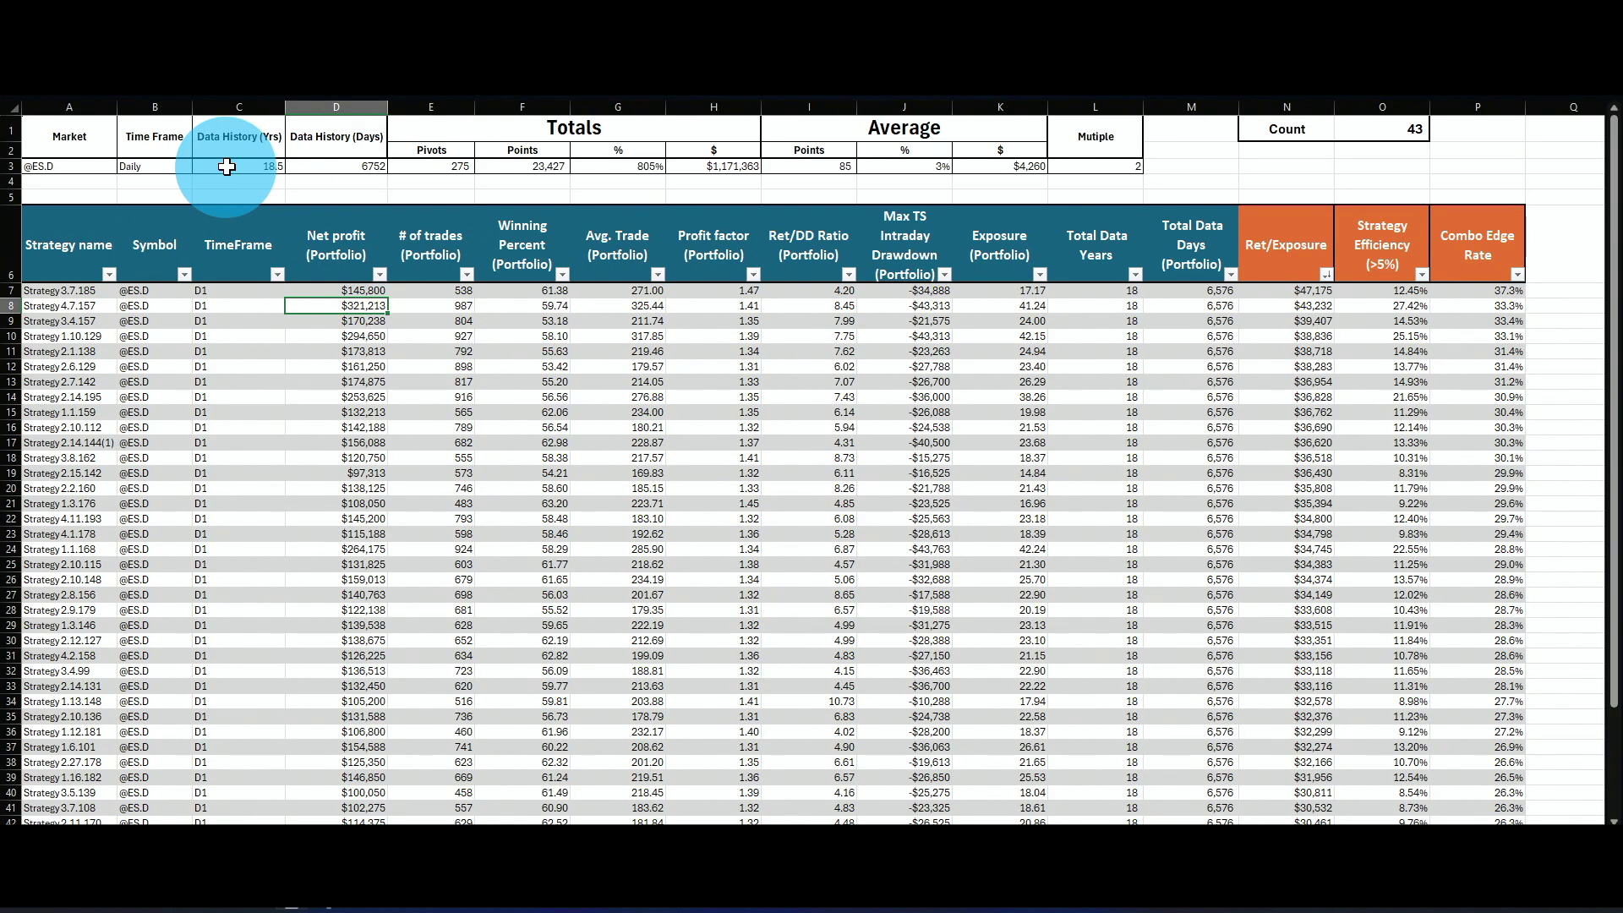
pyautogui.click(1286, 321)
pyautogui.moveTo(1285, 290); pyautogui.dragTo(1363, 292)
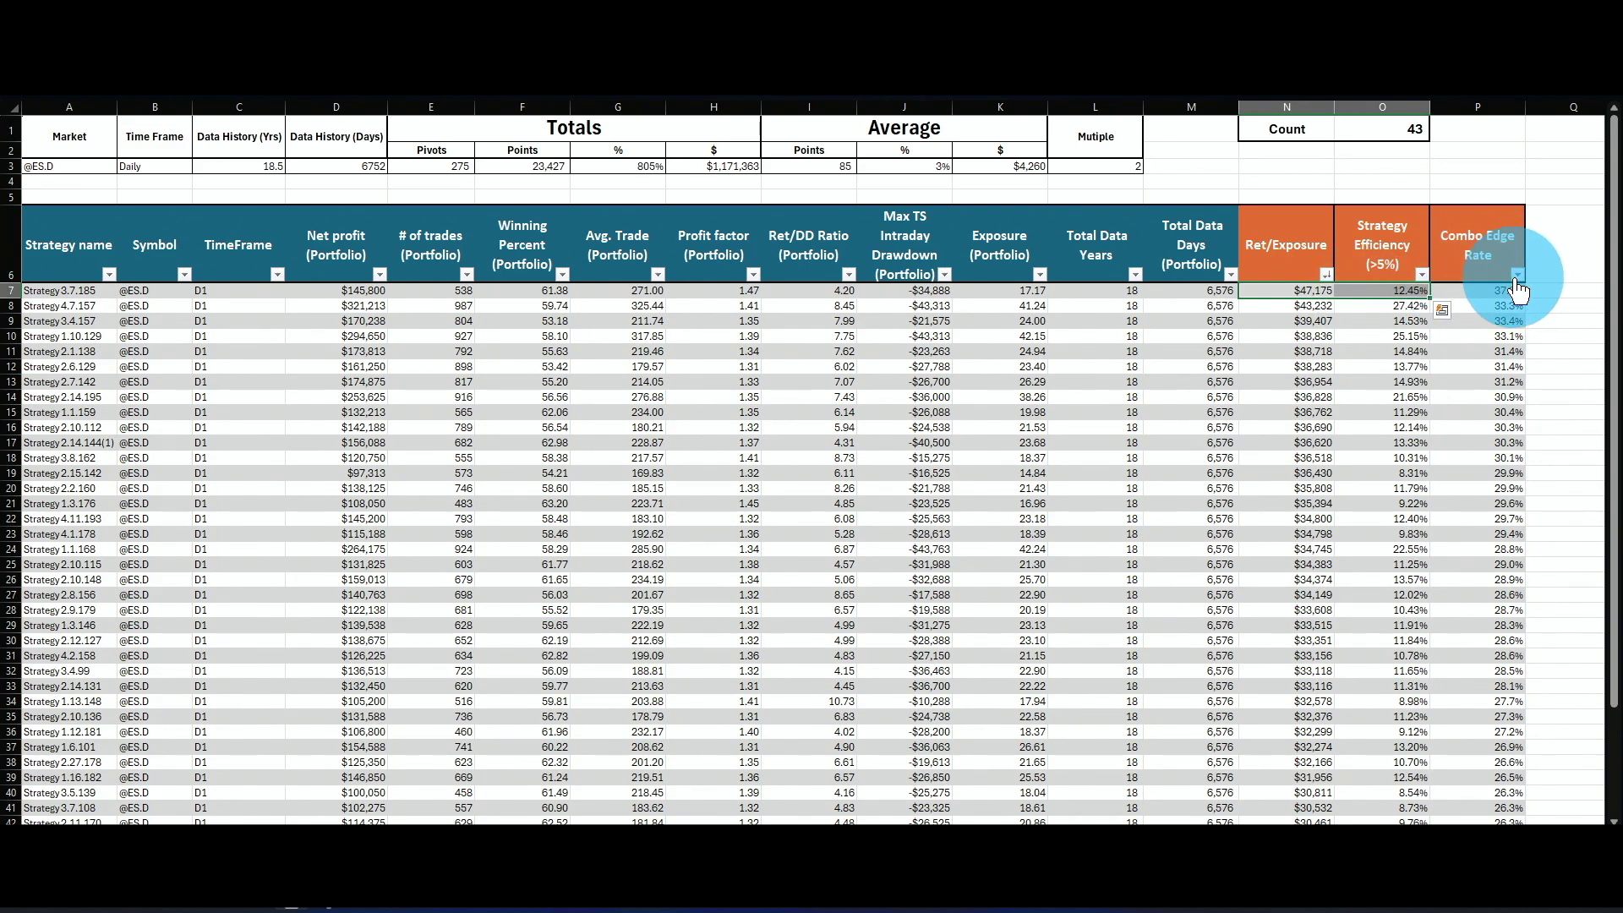
pyautogui.click(1516, 275)
pyautogui.click(1386, 311)
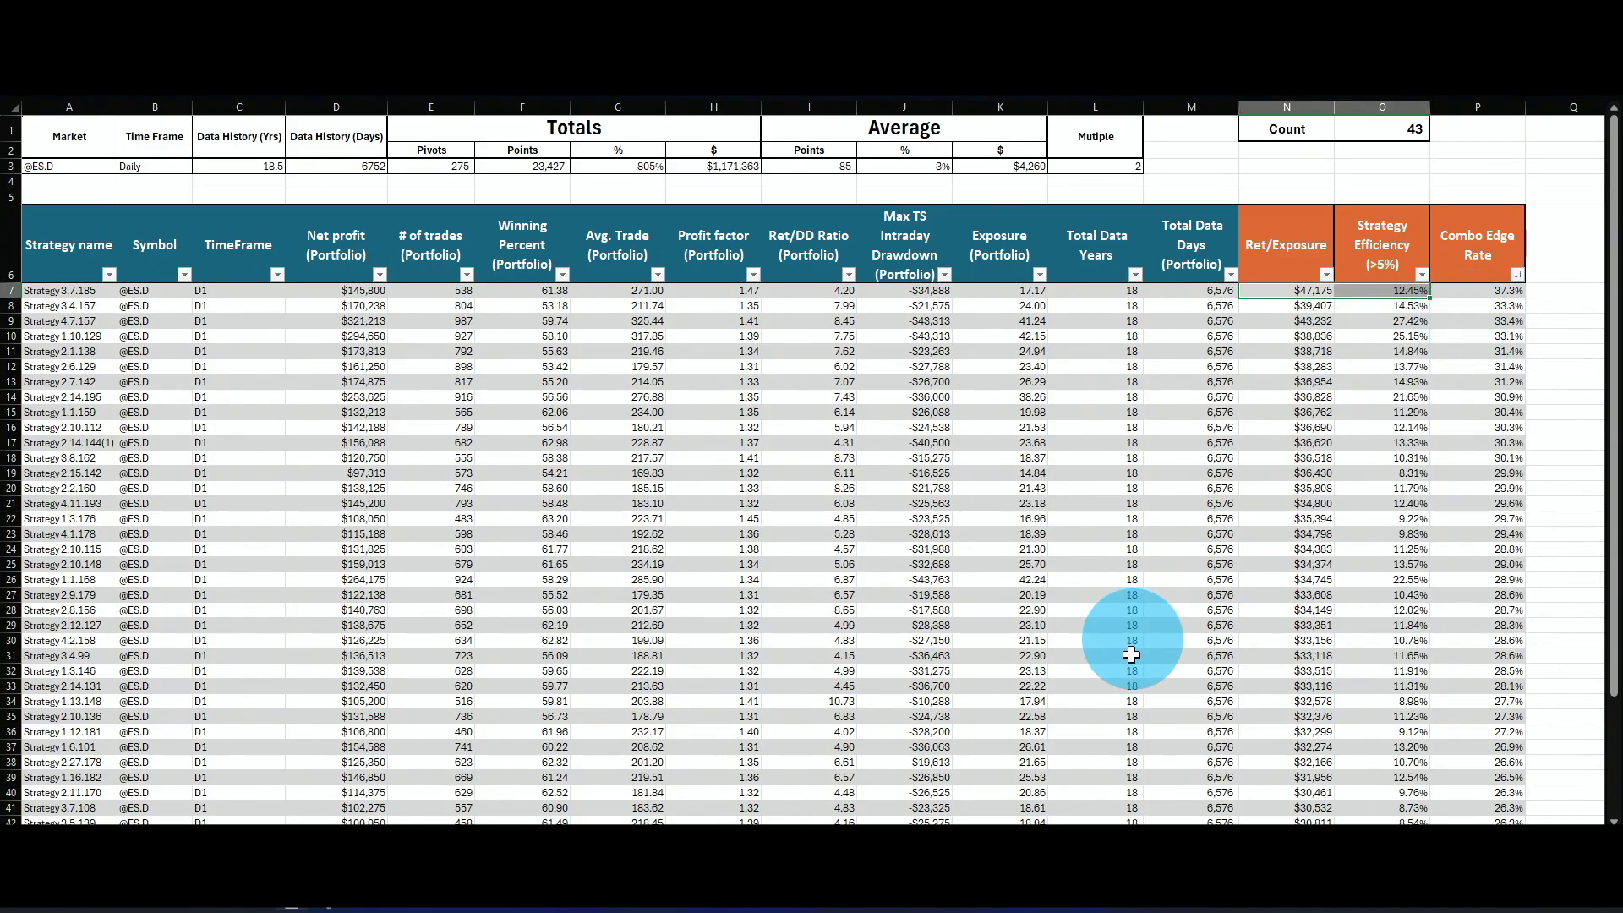
pyautogui.click(1477, 291)
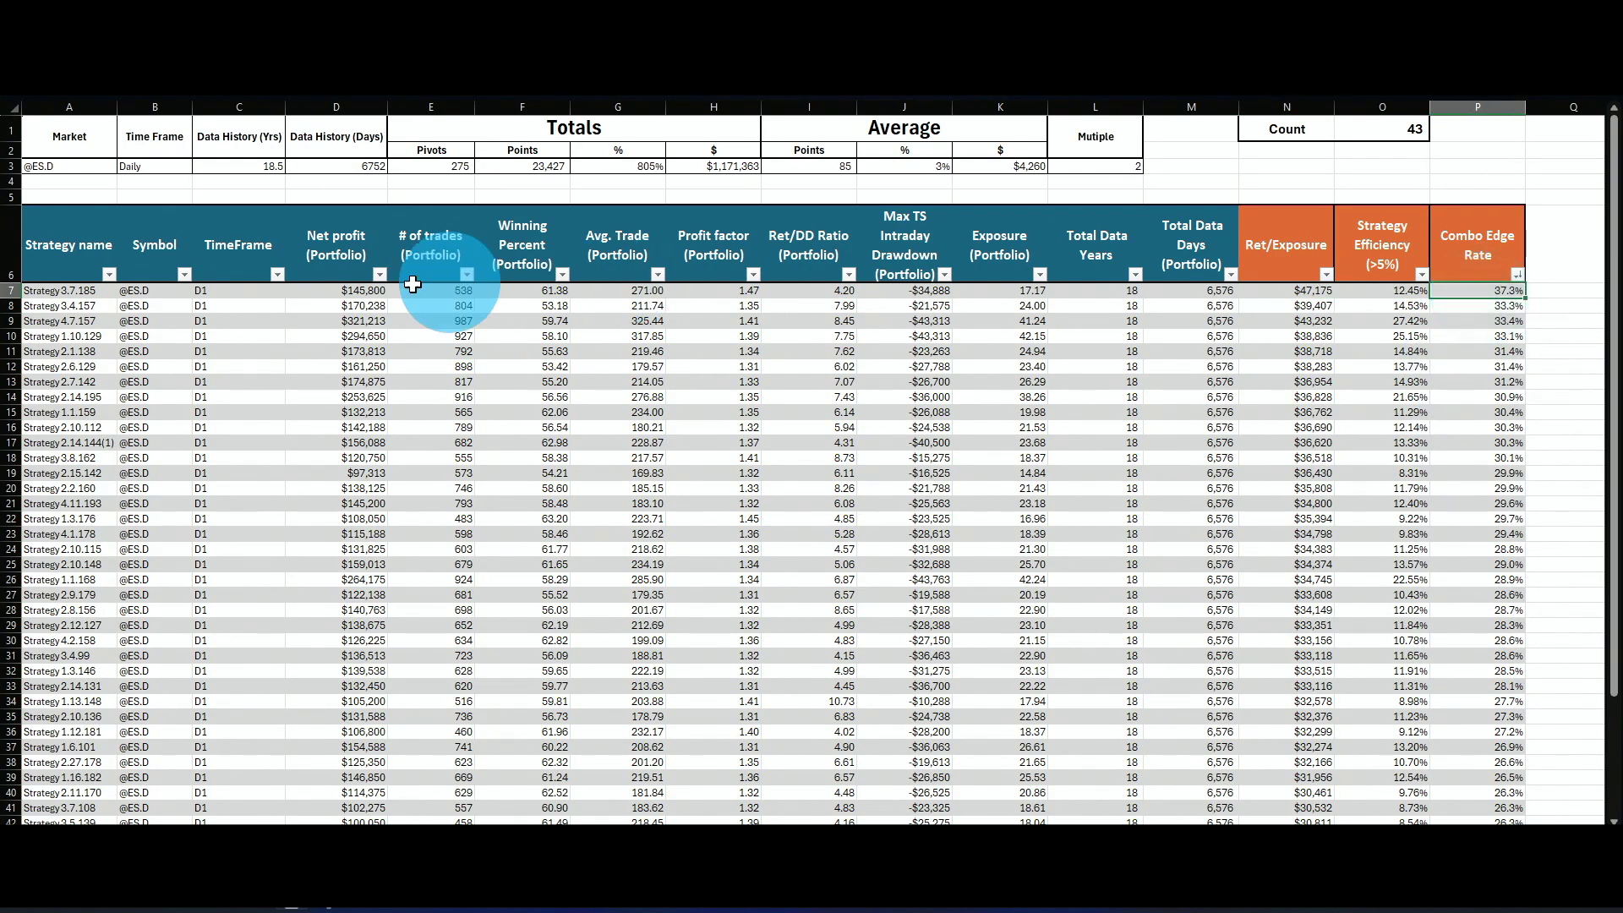
pyautogui.click(321, 293)
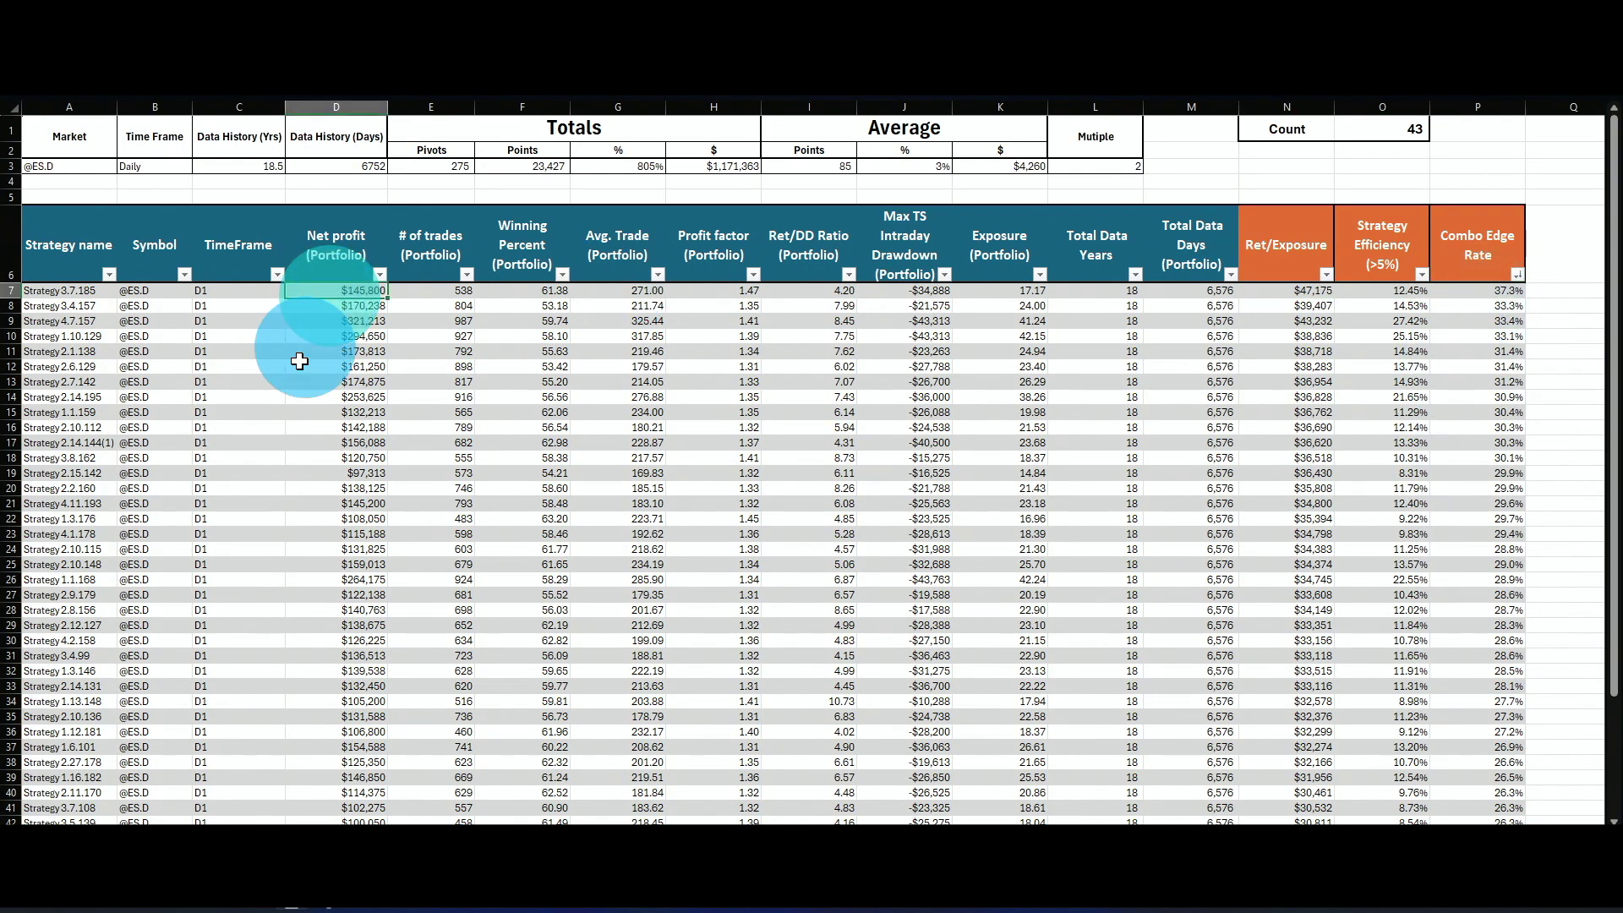
pyautogui.click(326, 323)
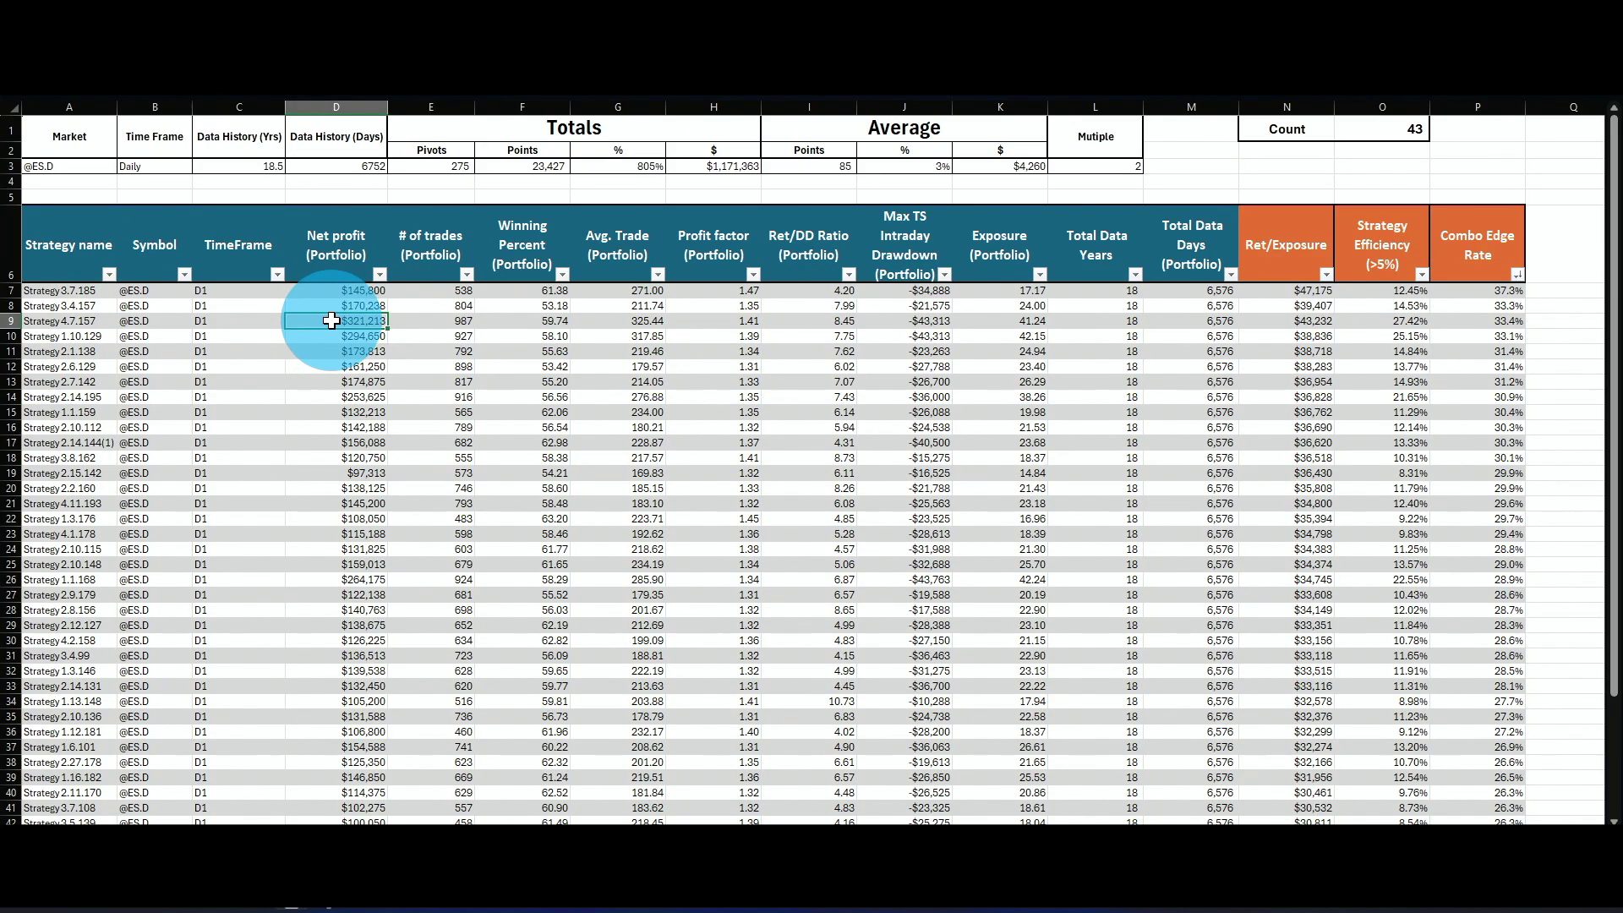
pyautogui.click(334, 308)
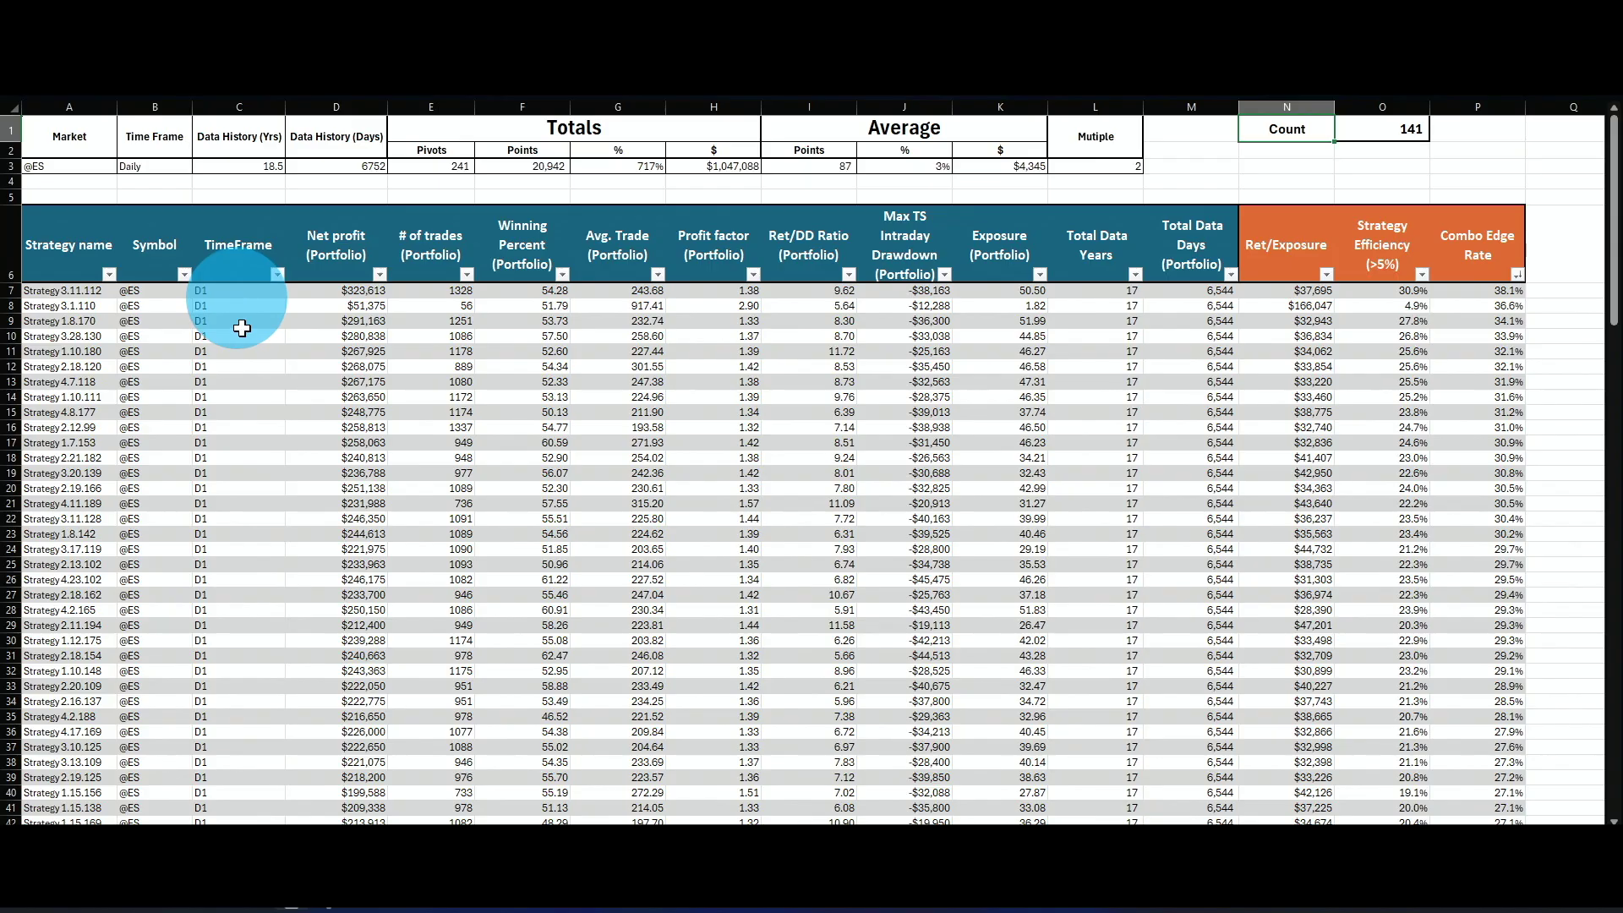
pyautogui.click(271, 825)
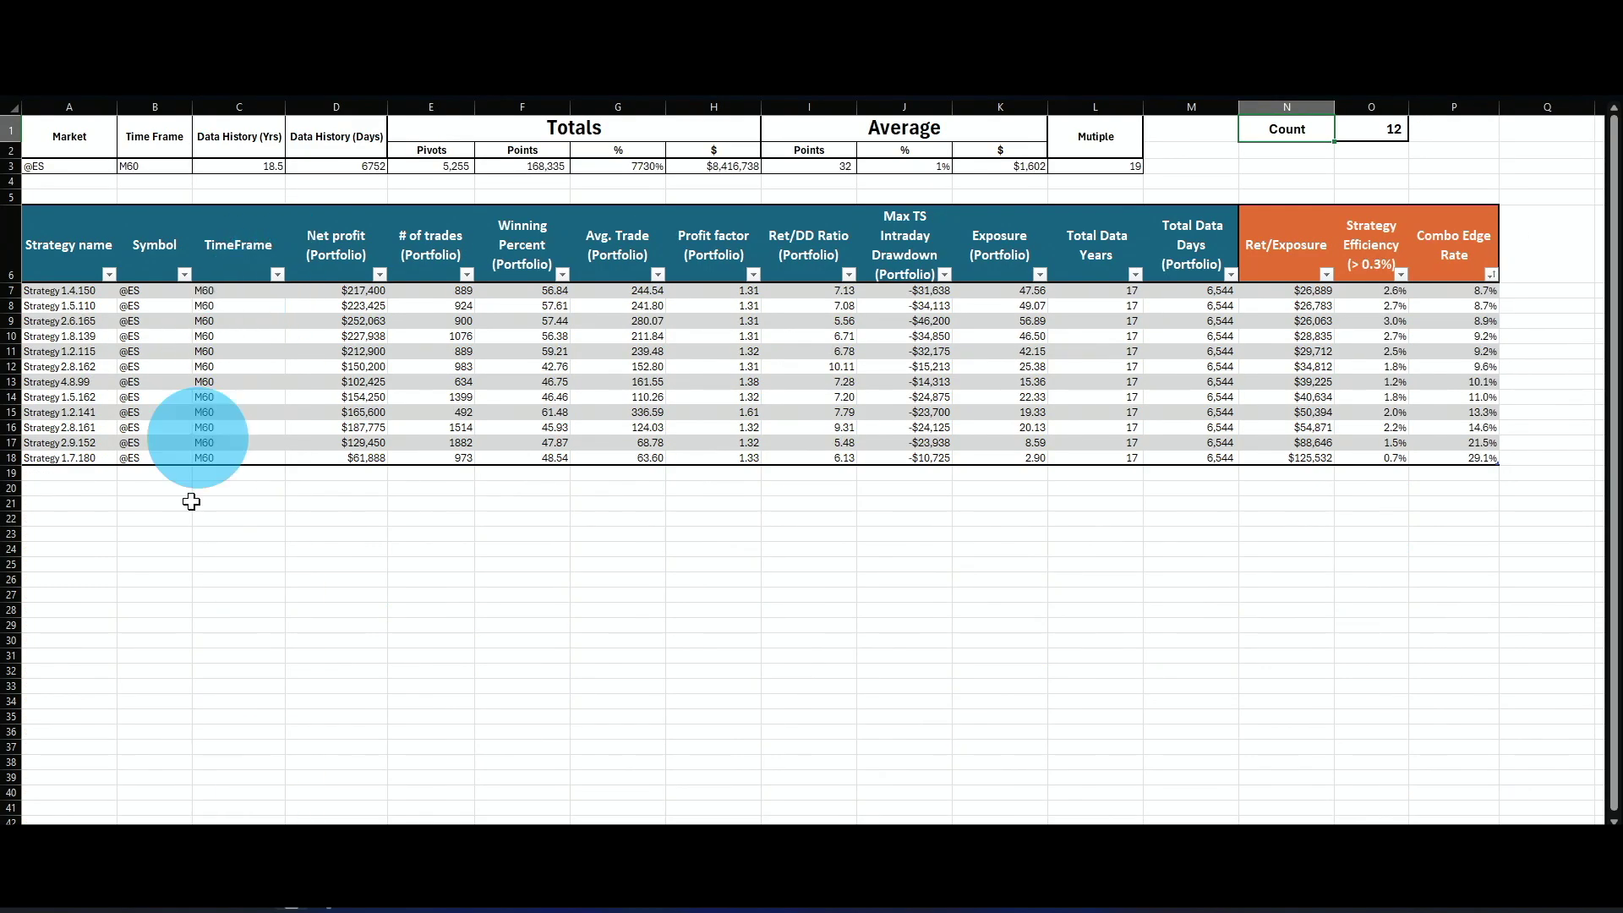
pyautogui.click(287, 825)
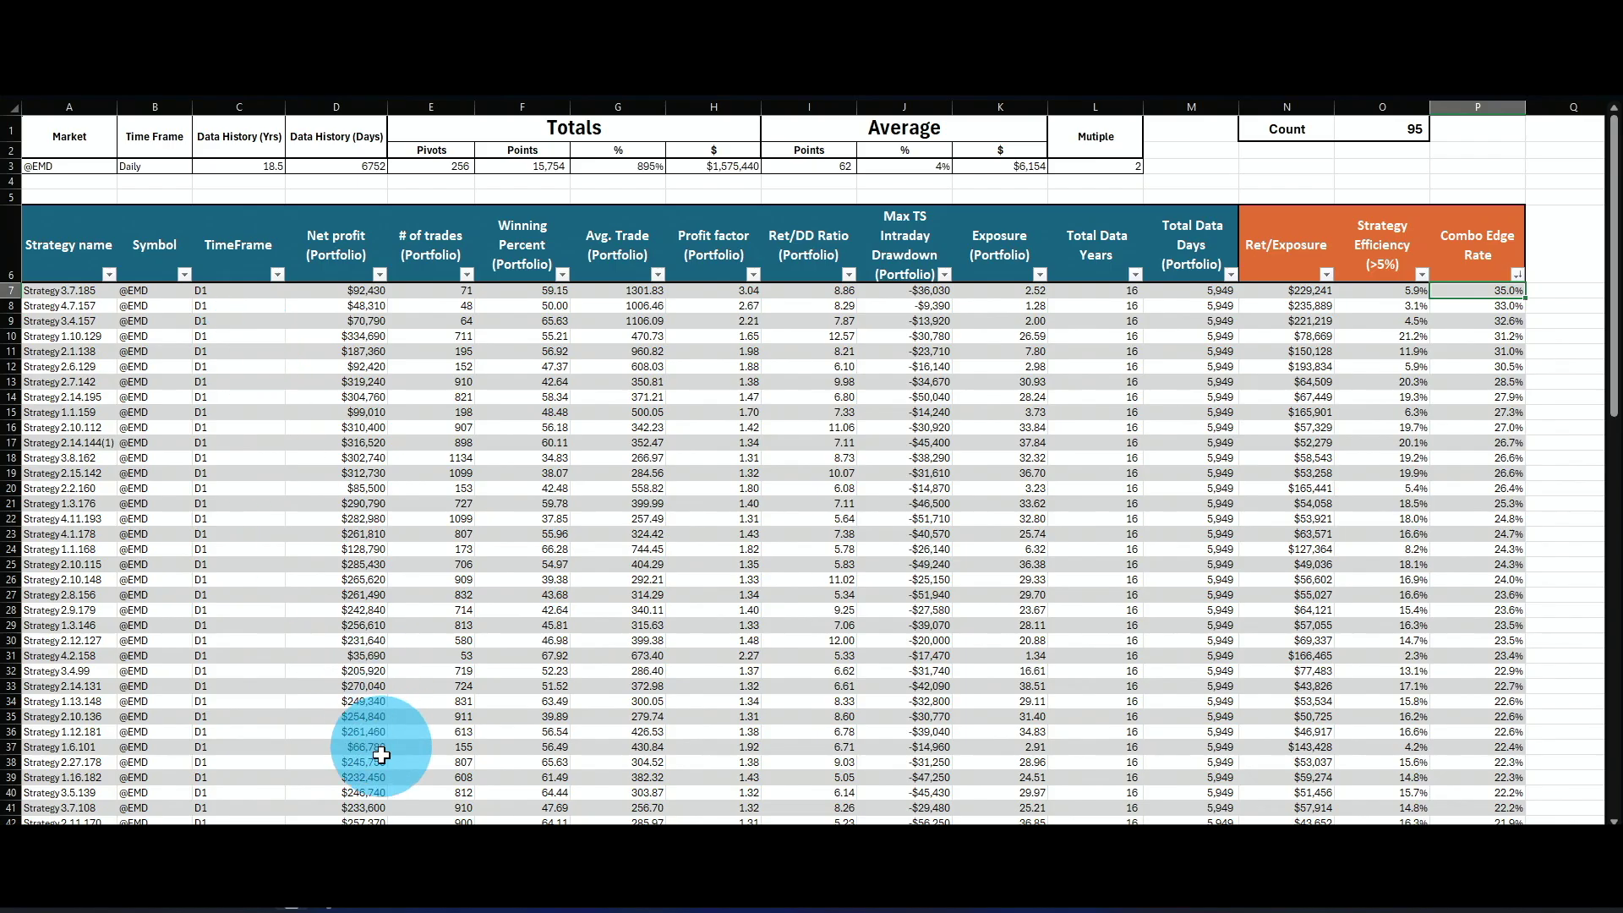
pyautogui.click(388, 822)
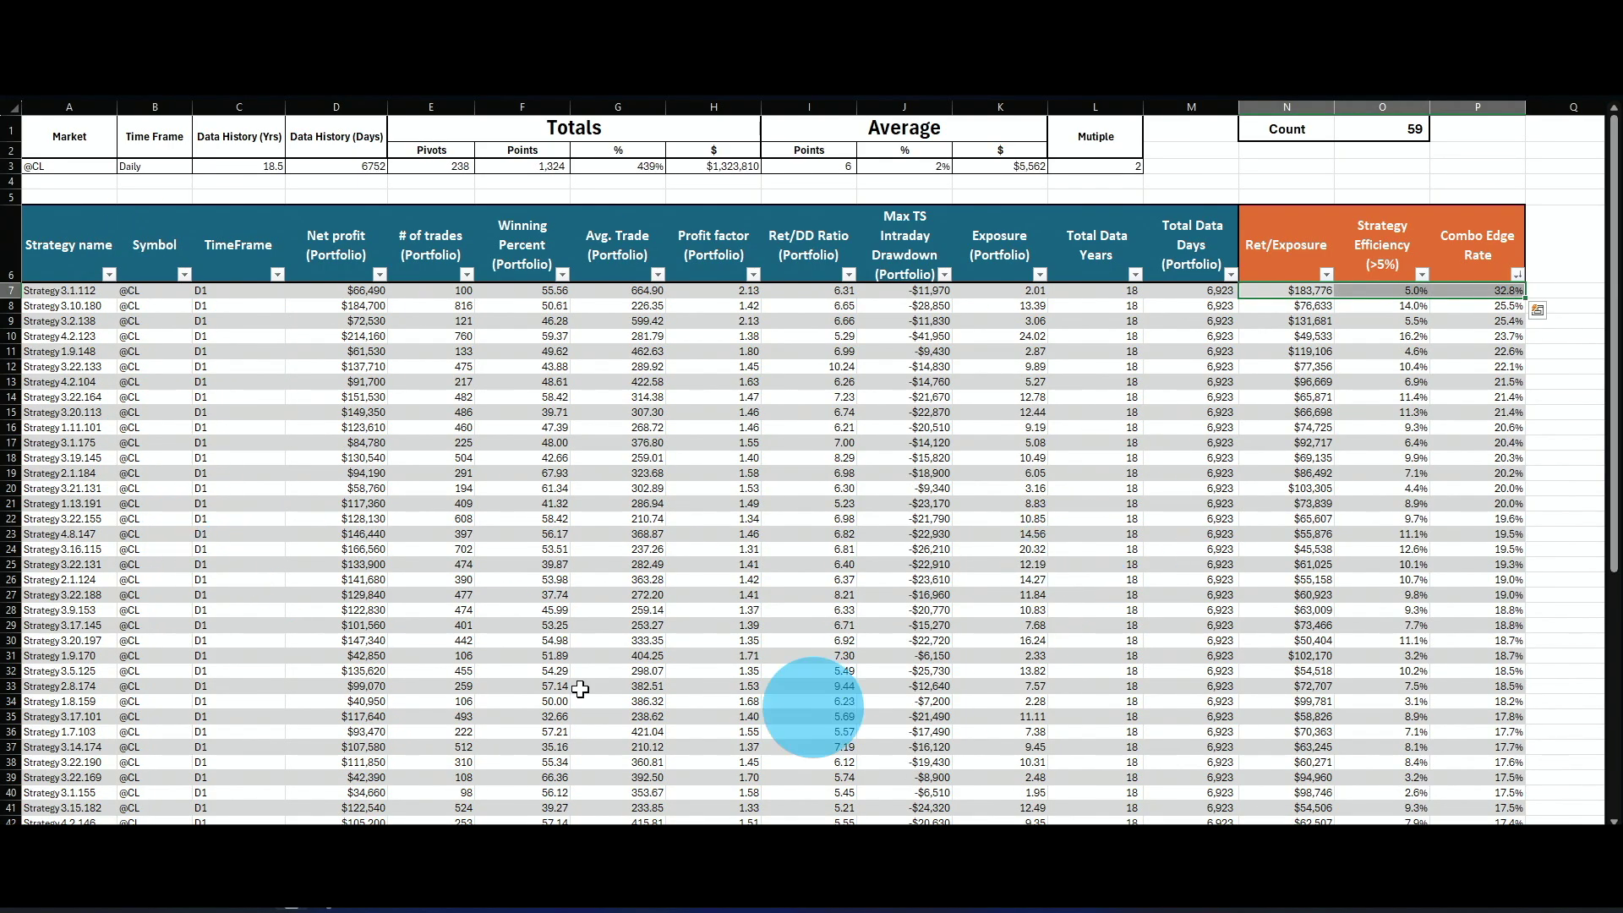
pyautogui.click(428, 813)
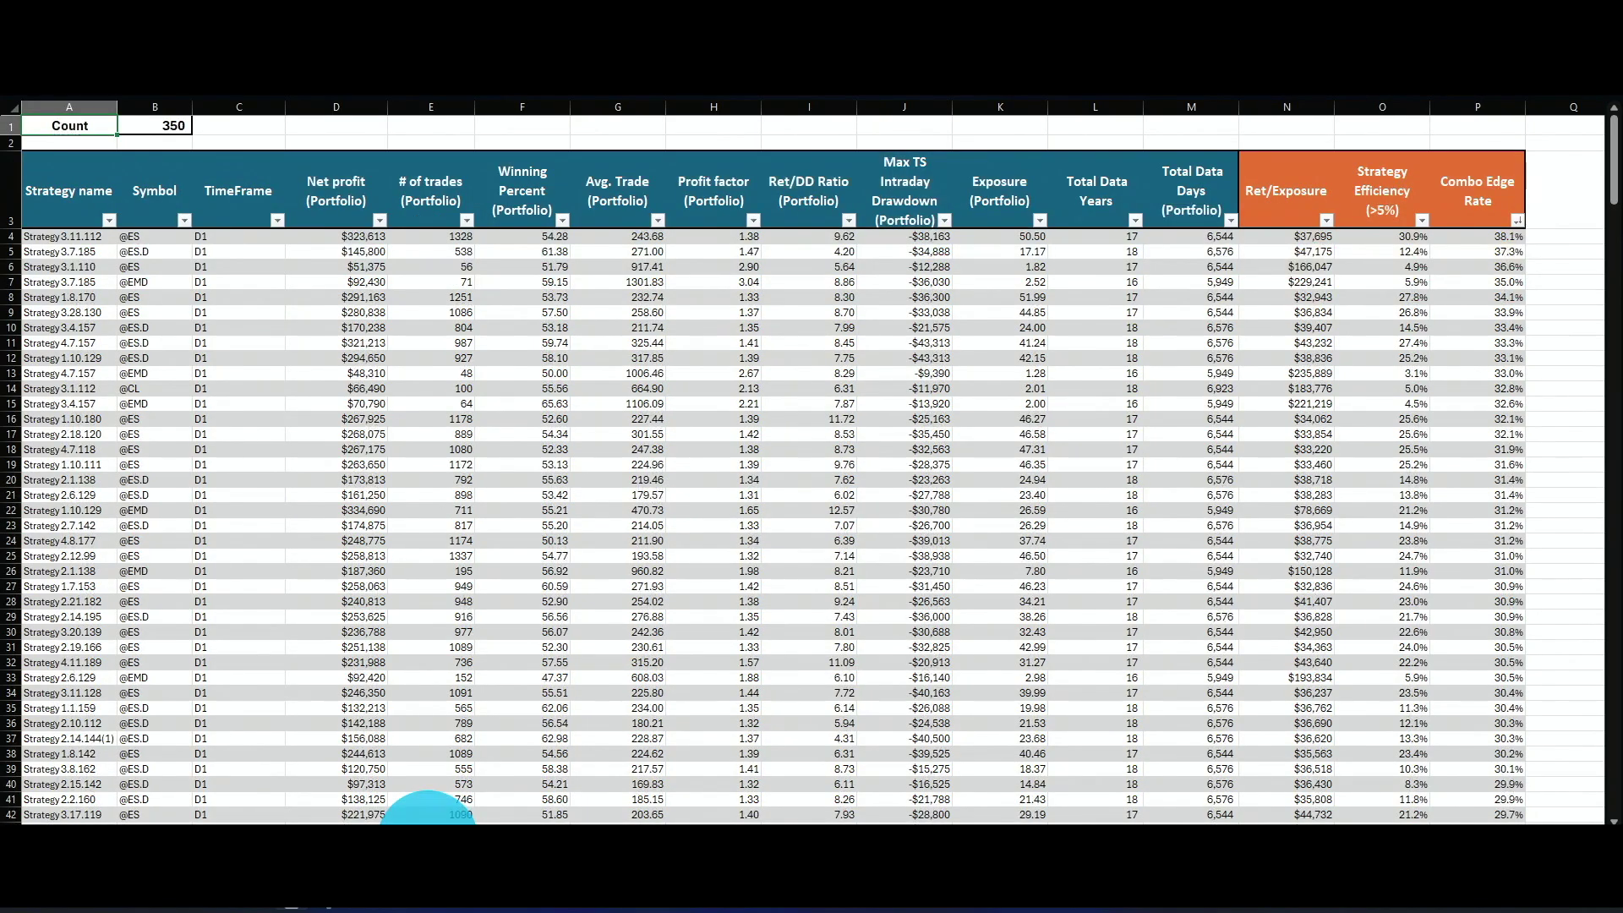
# - Sort the combined strategy list by Combo Edge Rate from largest to smallest and compare the top two strategies' net profits
pyautogui.click(1517, 219)
pyautogui.click(1470, 269)
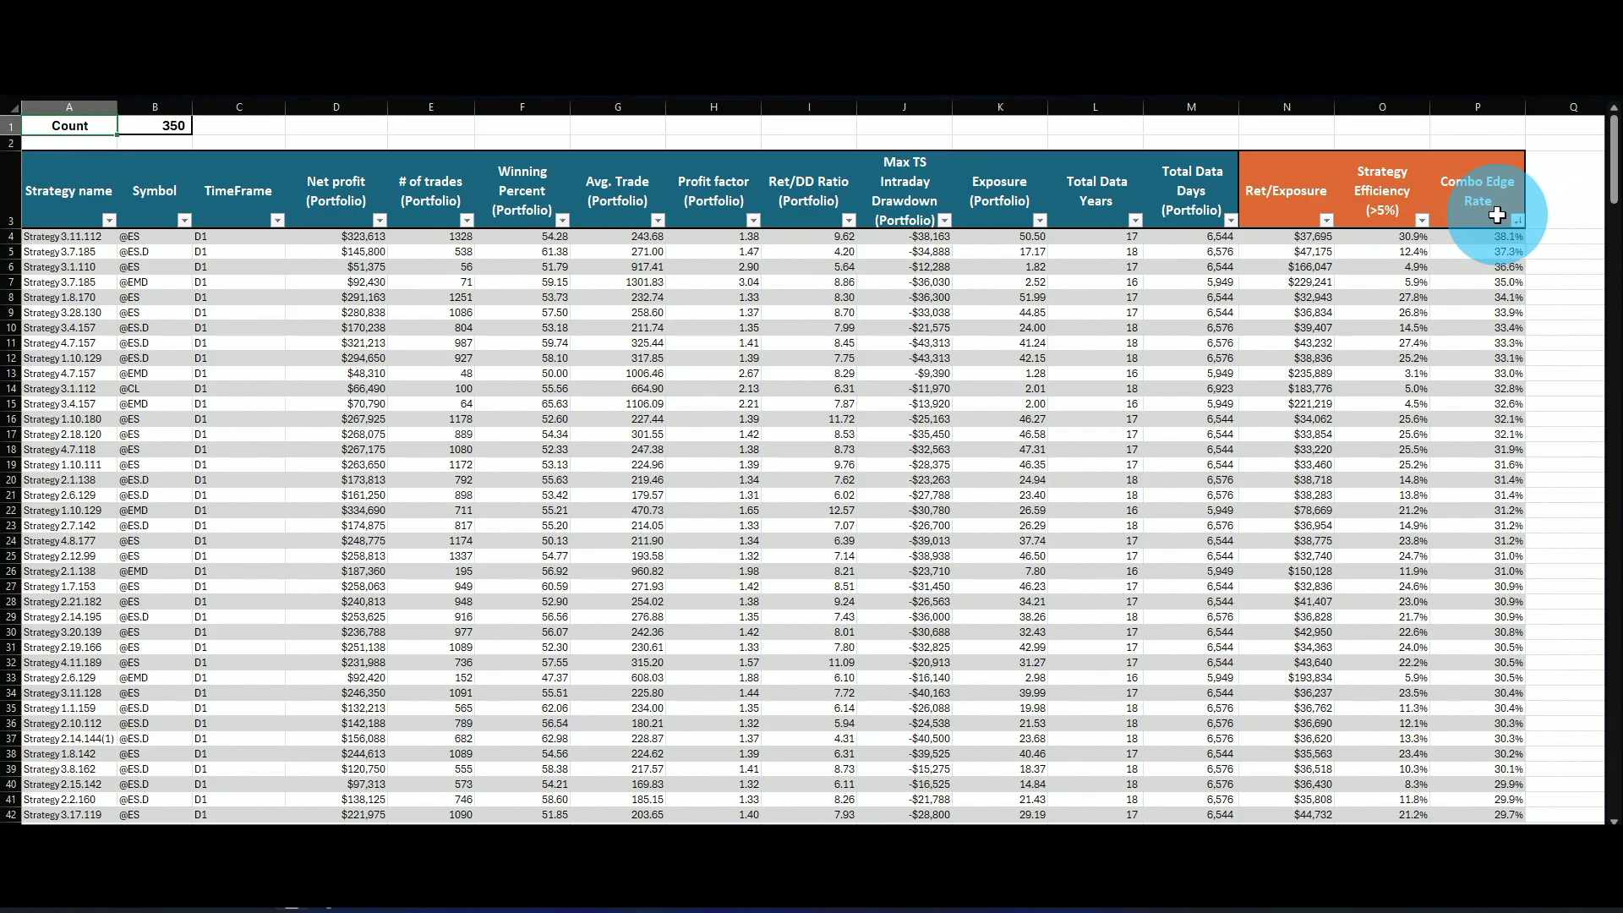
pyautogui.click(156, 238)
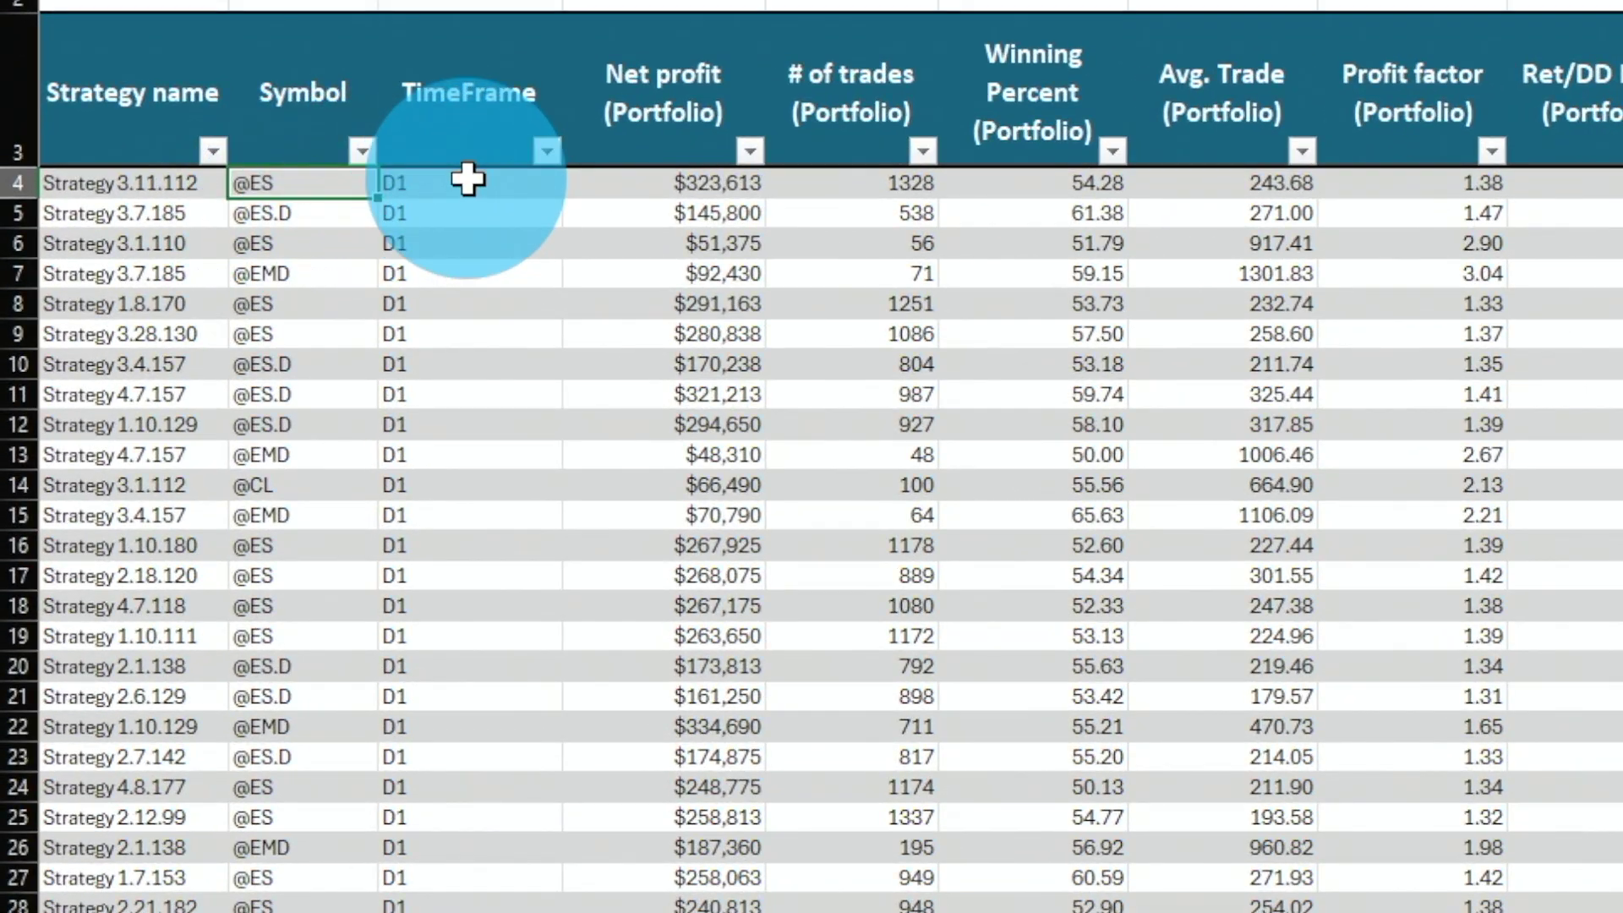
pyautogui.click(686, 182)
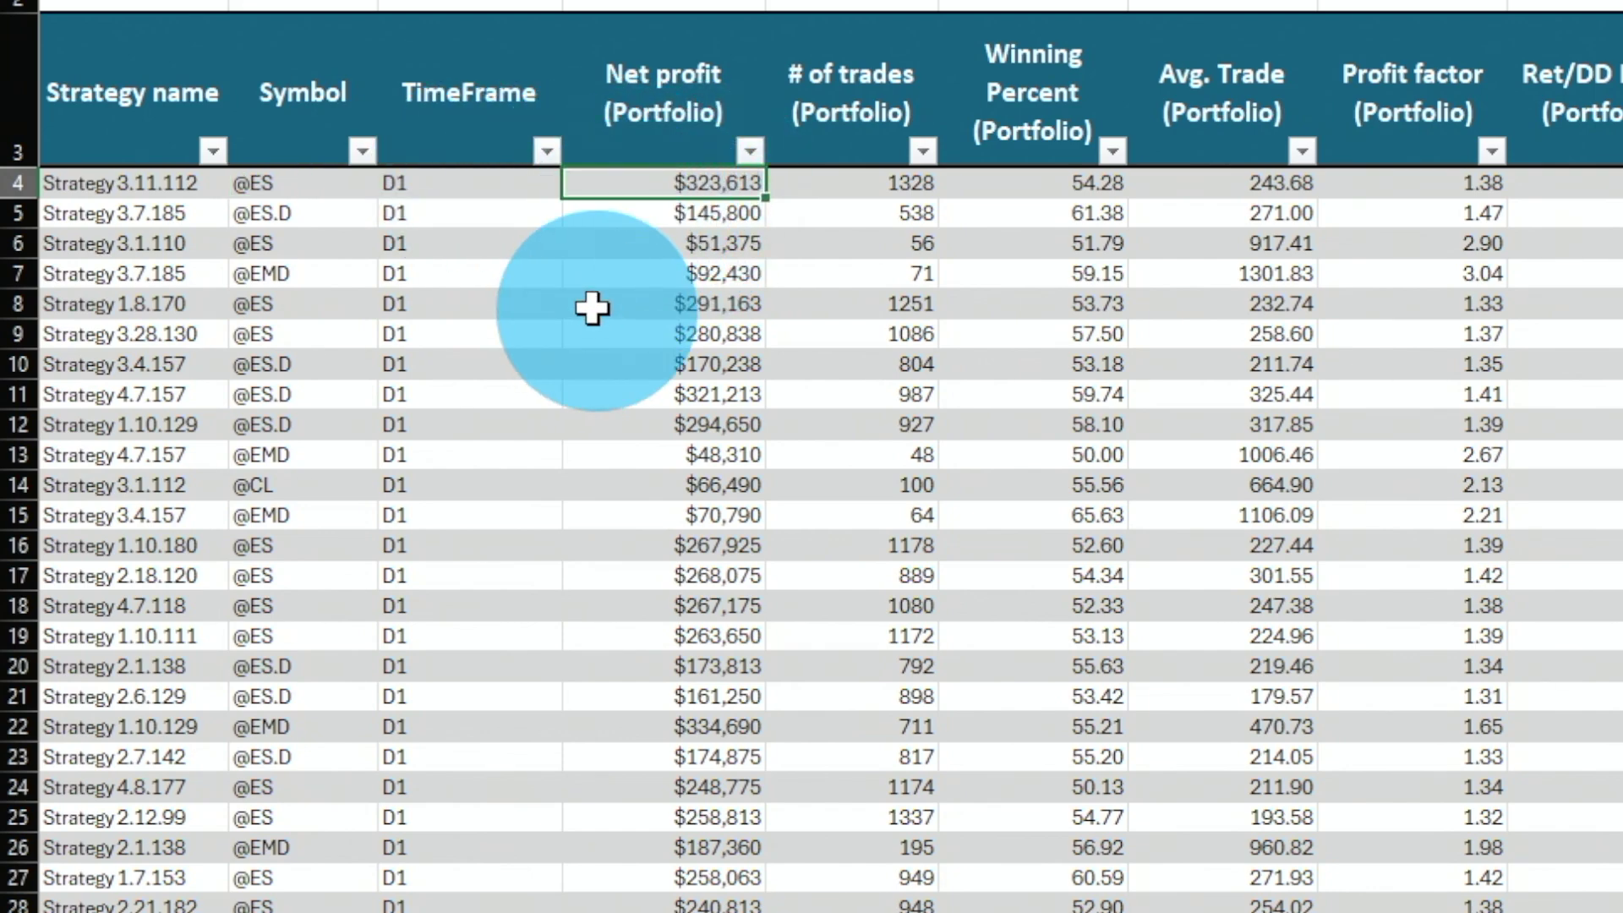
pyautogui.click(652, 212)
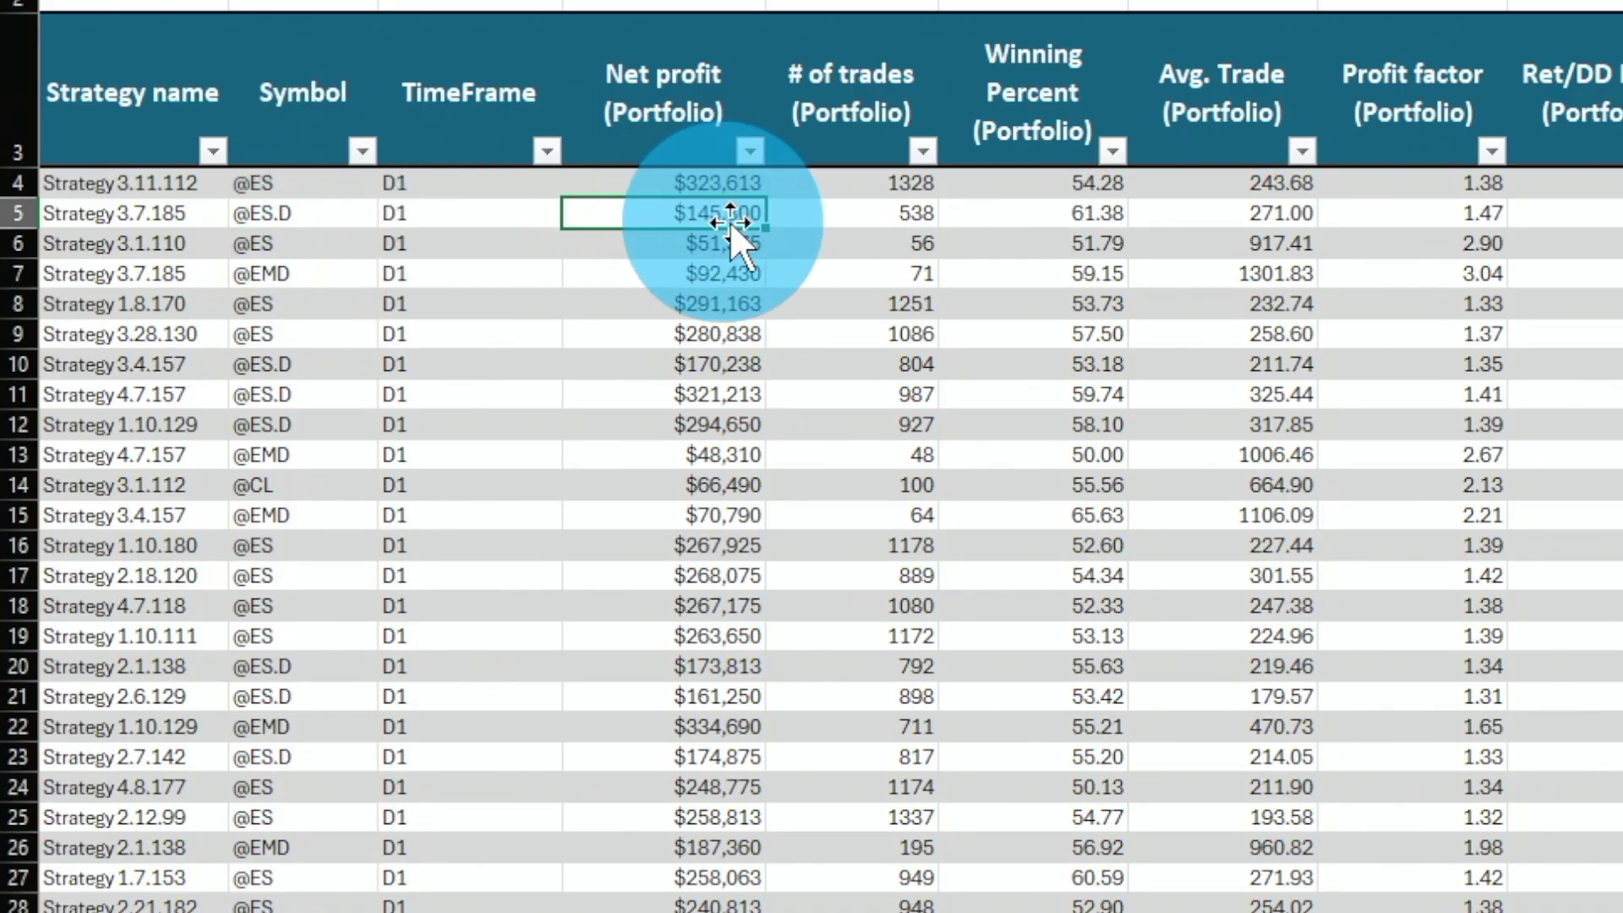
pyautogui.click(288, 274)
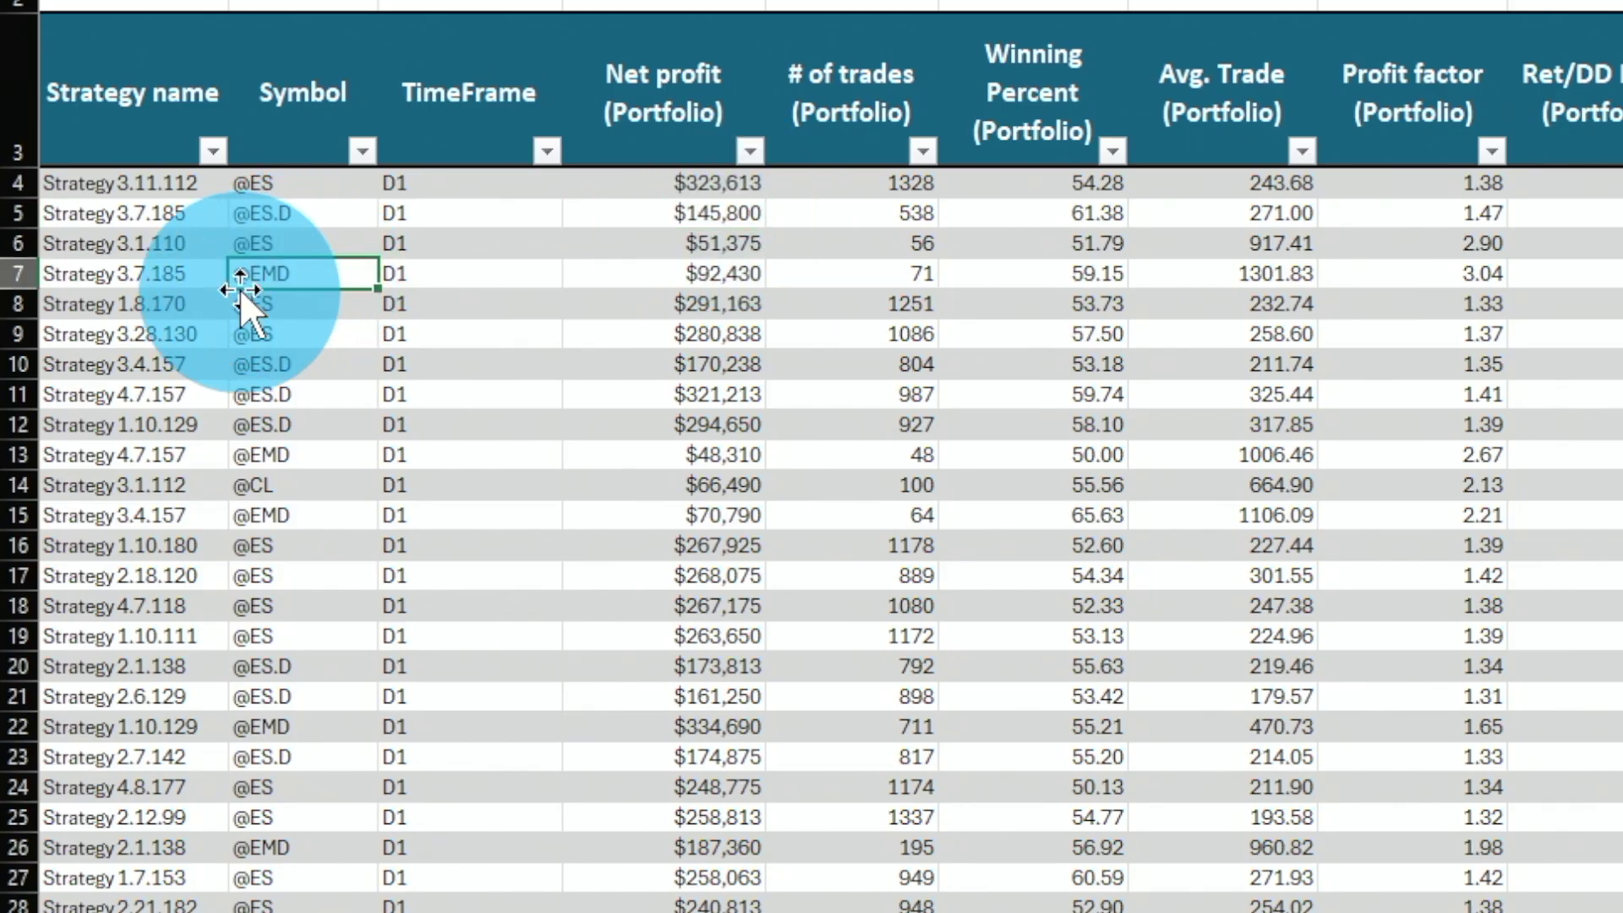
pyautogui.click(667, 275)
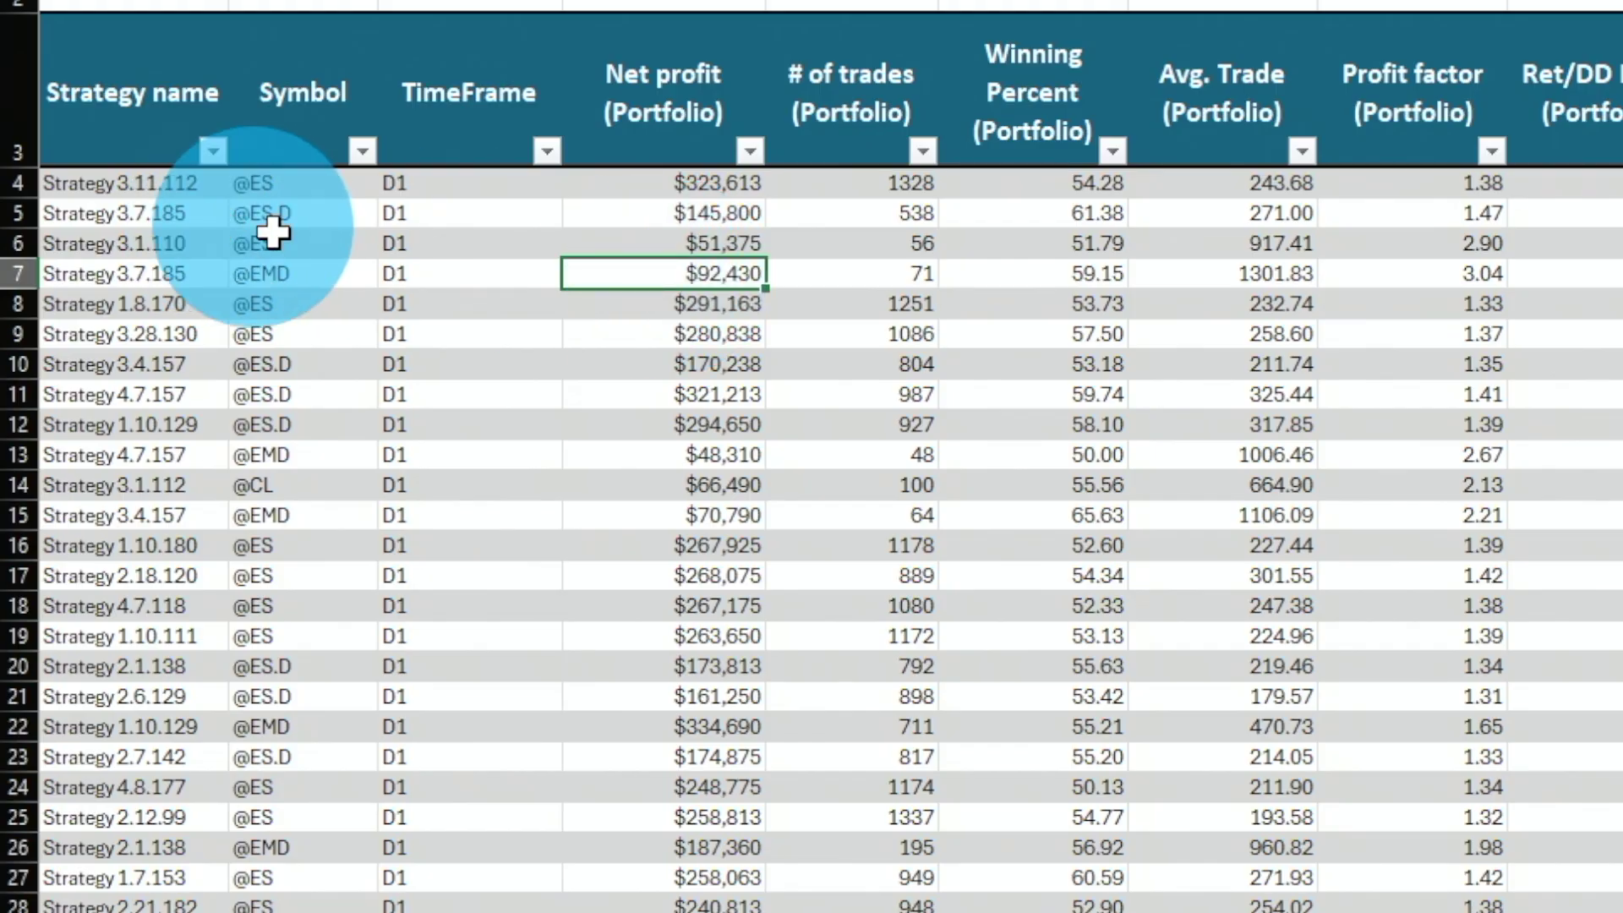
pyautogui.click(651, 249)
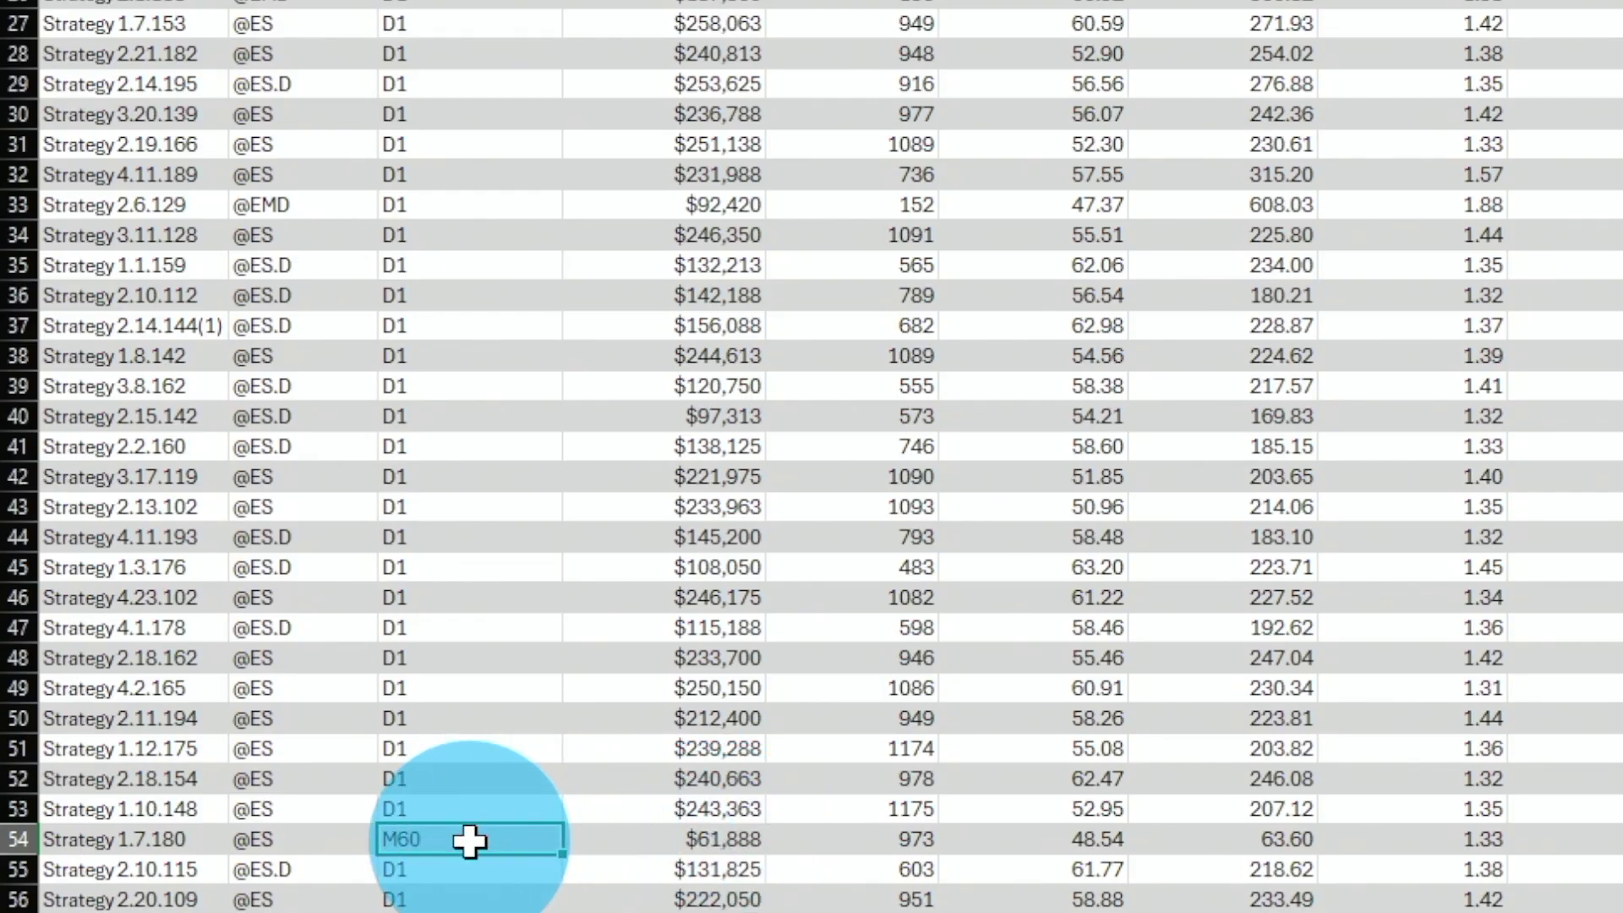
pyautogui.press('Return')
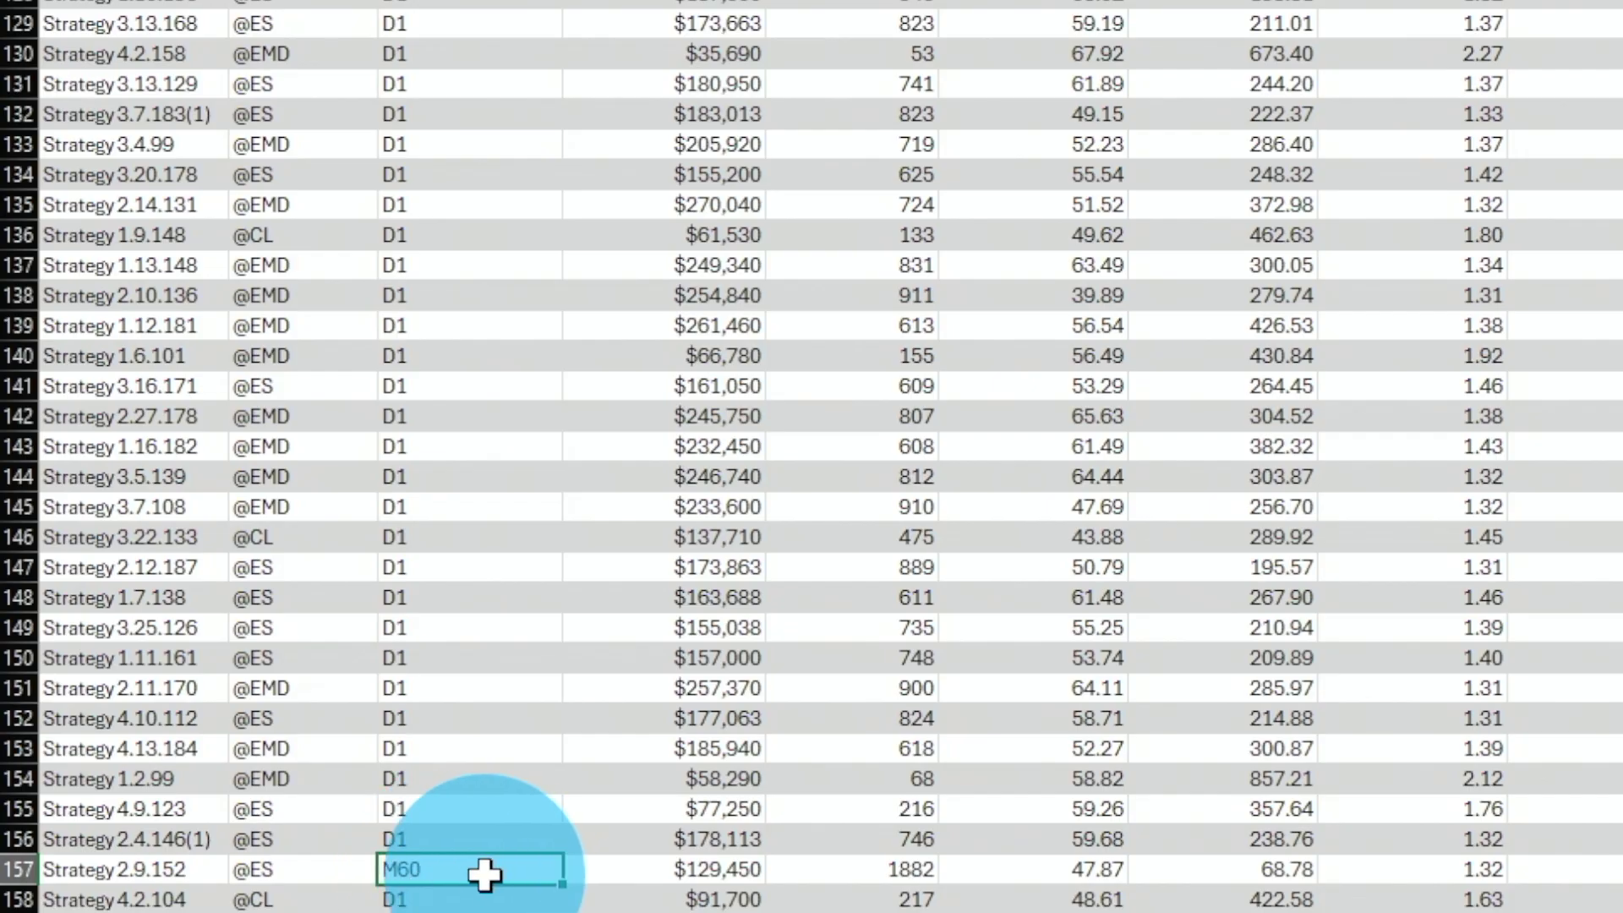